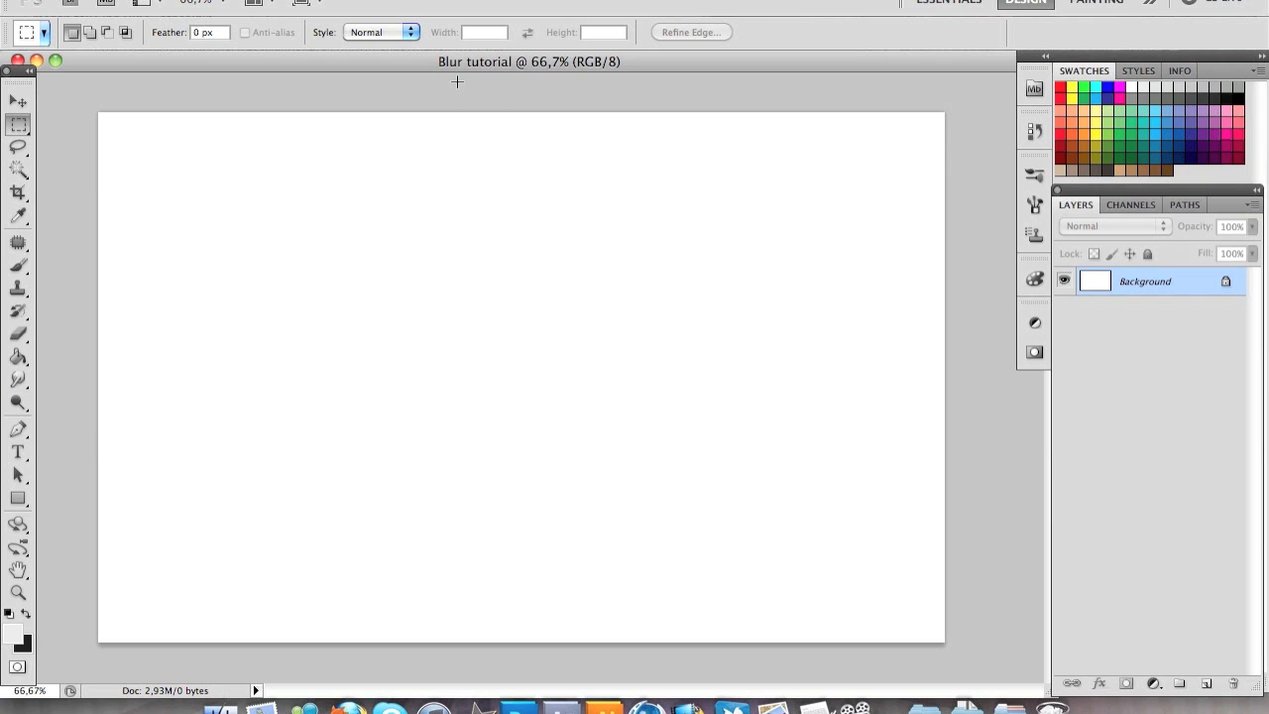
Place the portrait photo on a new layer above the white background
{"action": "left_click_drag", "start_coordinate": [456, 79], "coordinate": [456, 78]}
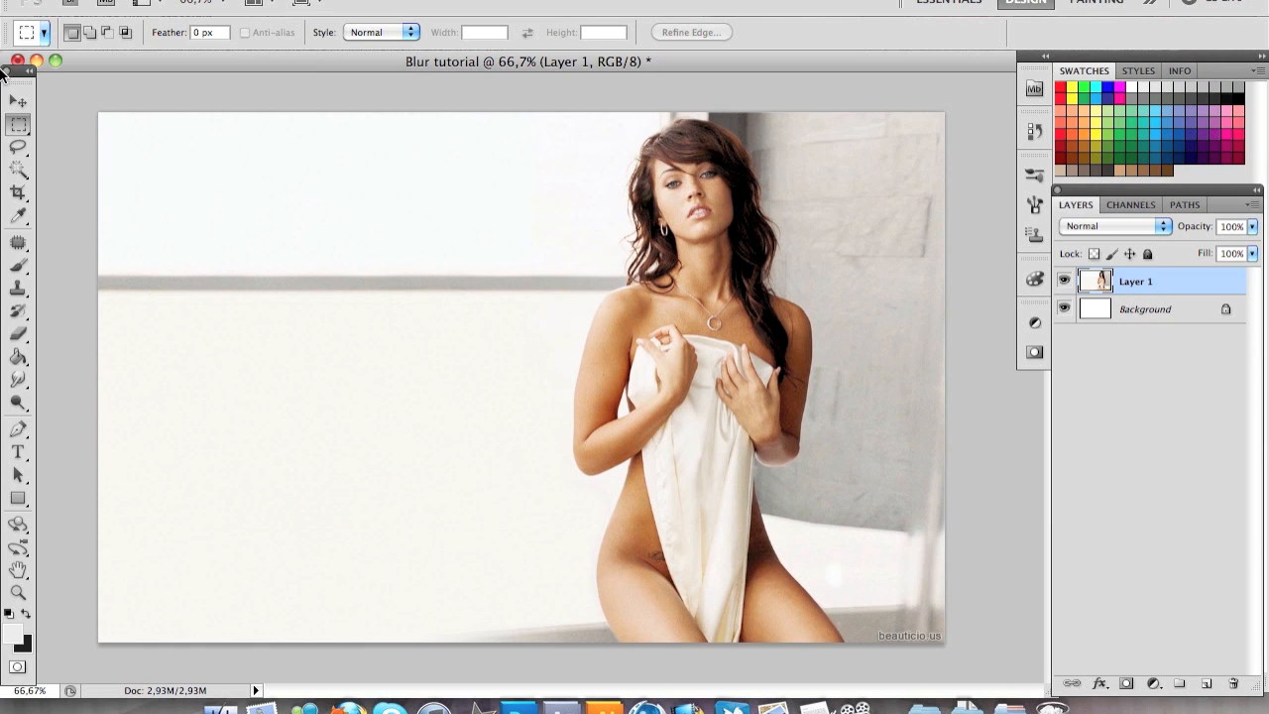
{"action": "left_click", "coordinate": [20, 453]}
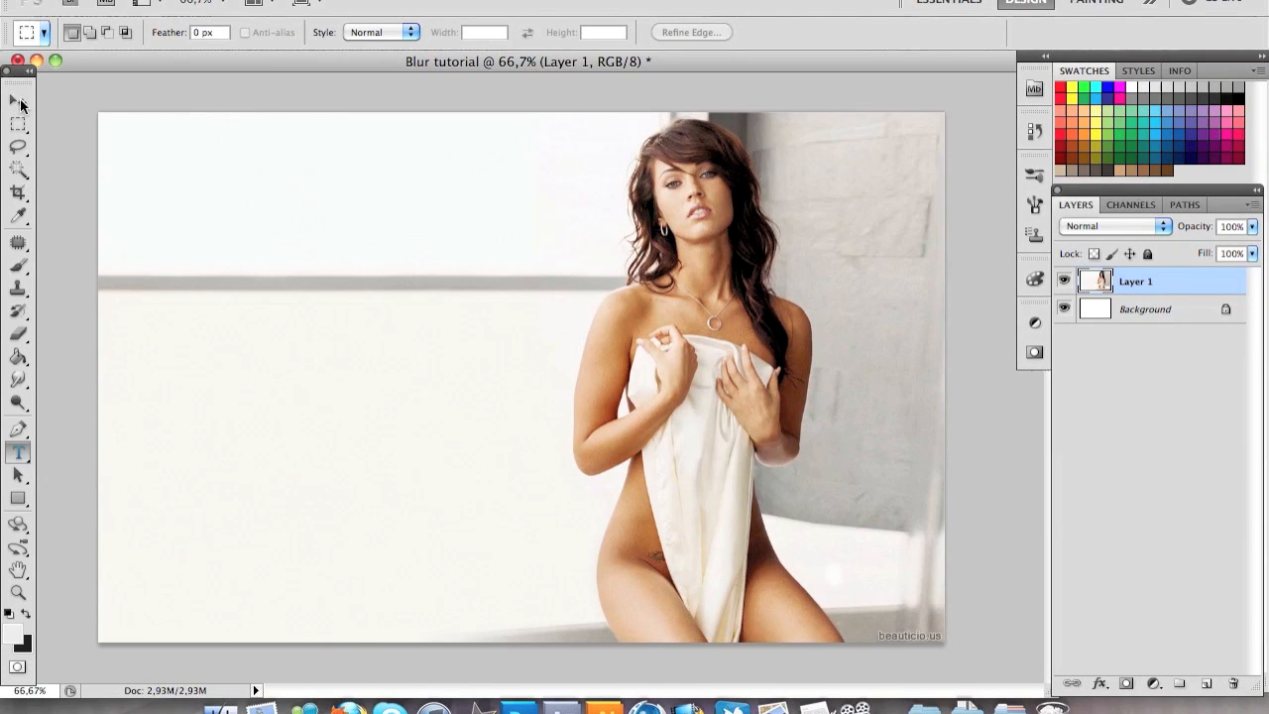
{"action": "left_click", "coordinate": [19, 102]}
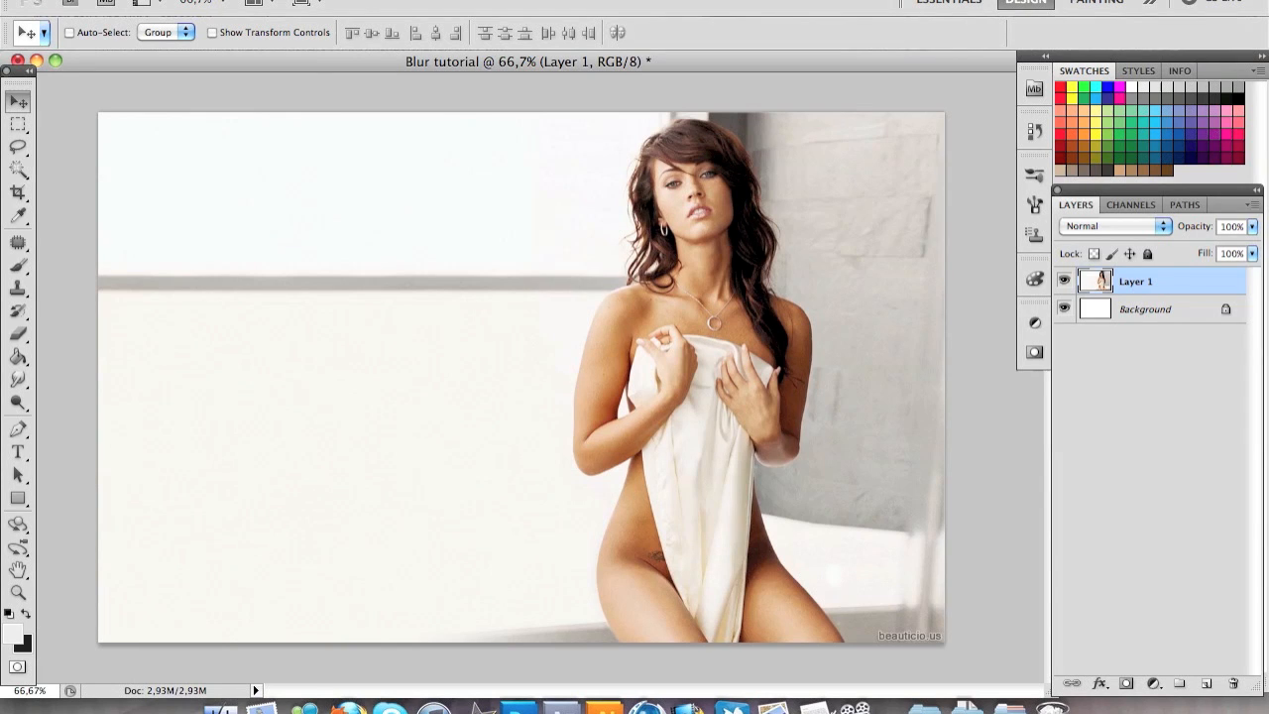
Apply a Gaussian Blur with a radius of 56.1 pixels directly to the photo layer
{"action": "left_click", "coordinate": [417, 1]}
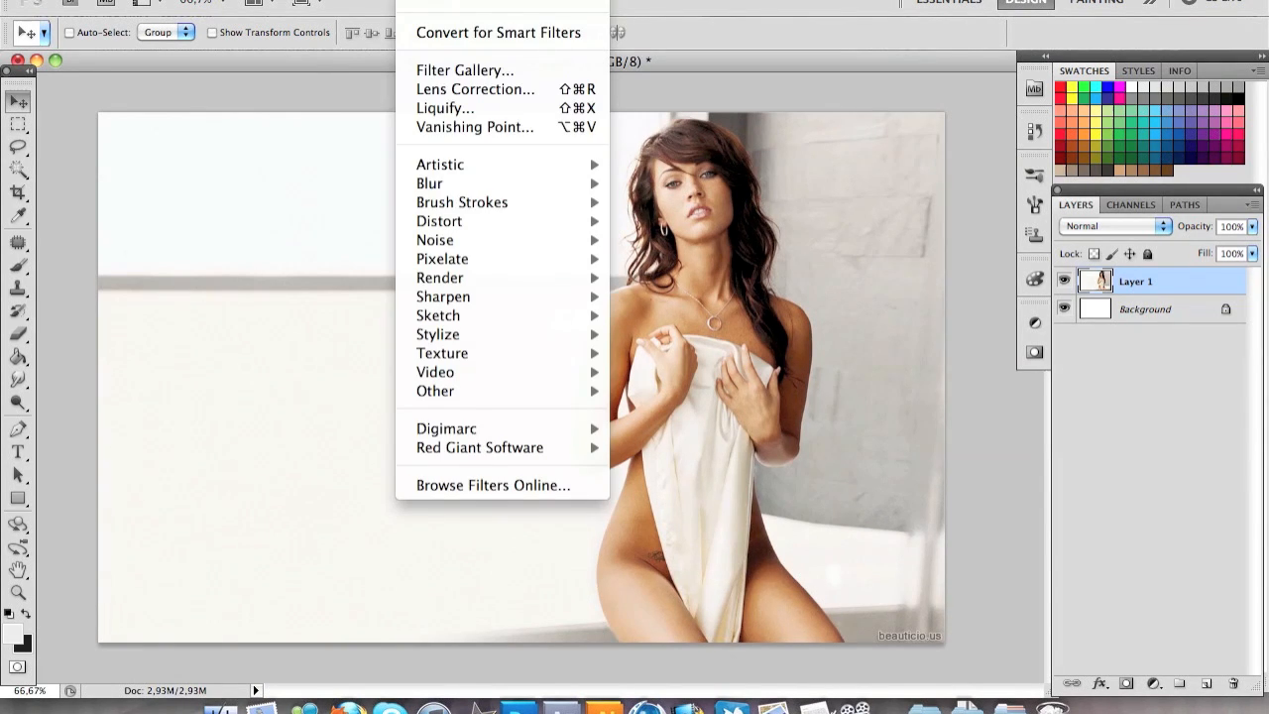
{"action": "mouse_move", "coordinate": [491, 170]}
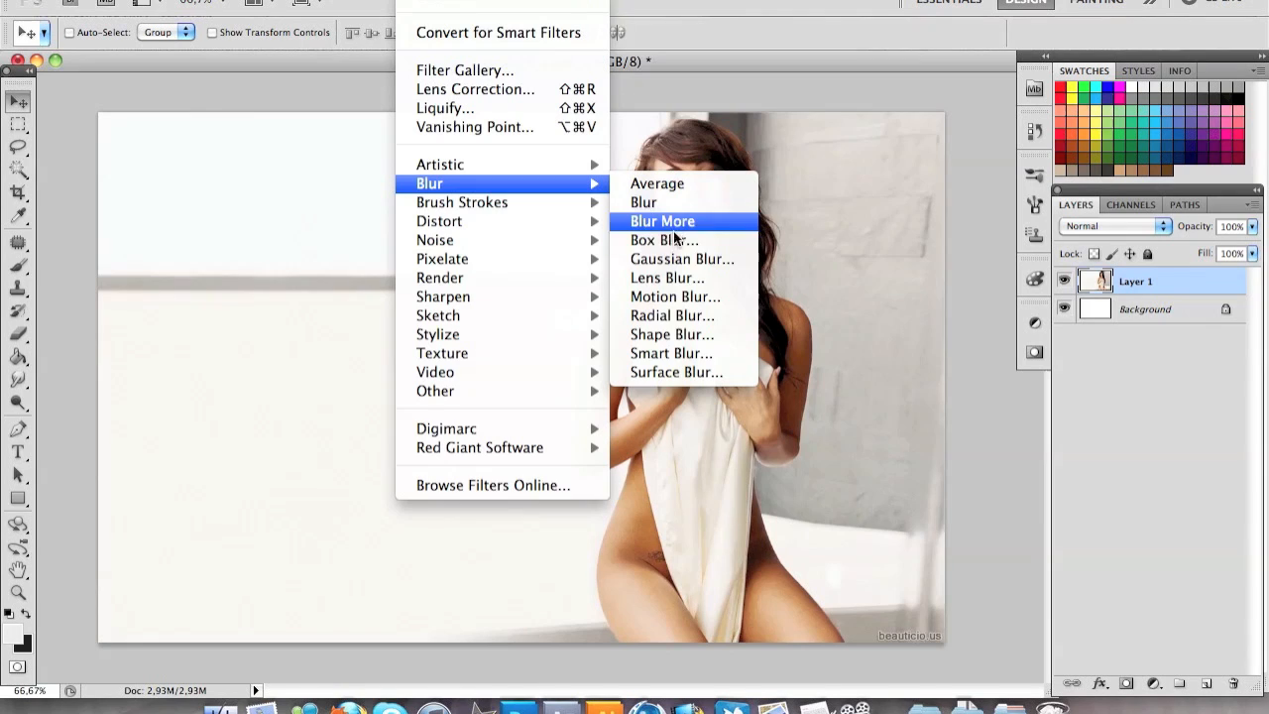
{"action": "left_click", "coordinate": [676, 256]}
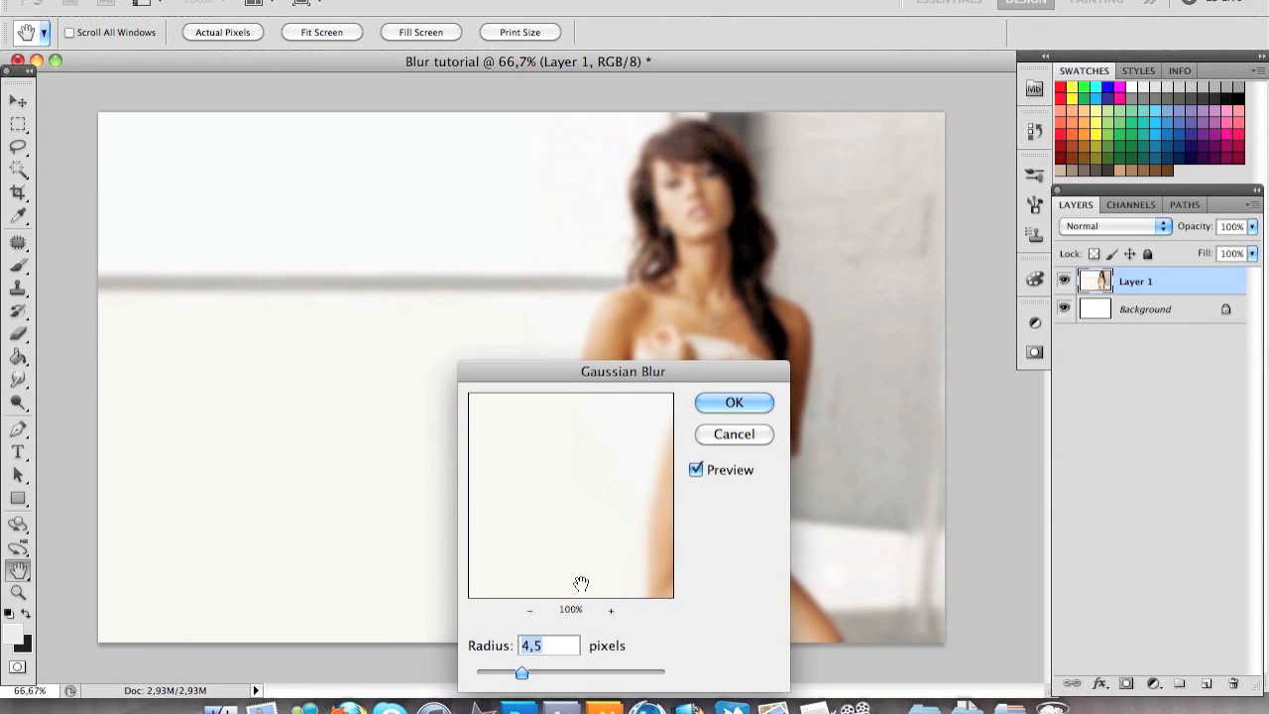
{"action": "left_click_drag", "start_coordinate": [526, 677], "coordinate": [600, 672]}
{"action": "key", "text": "Return"}
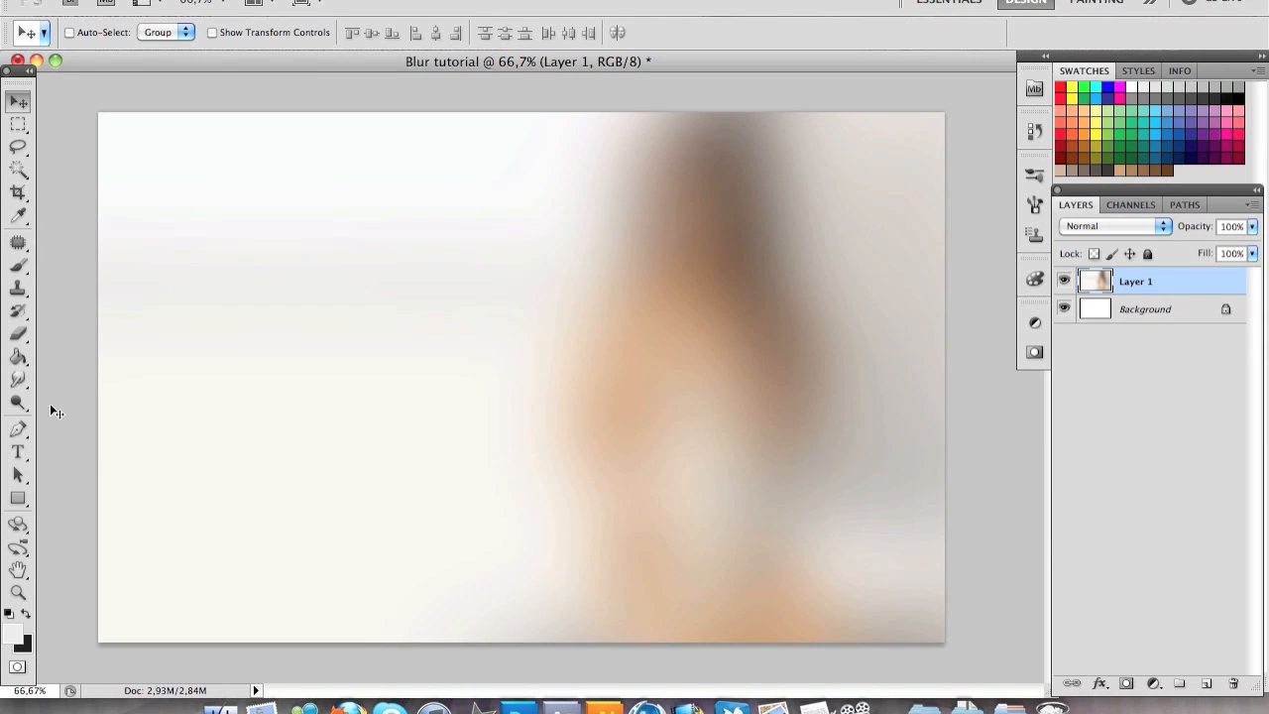
Try erasing the blurred photo freehand with the 180 px Eraser, and undo back to the unblurred photo
{"action": "left_click", "coordinate": [20, 334]}
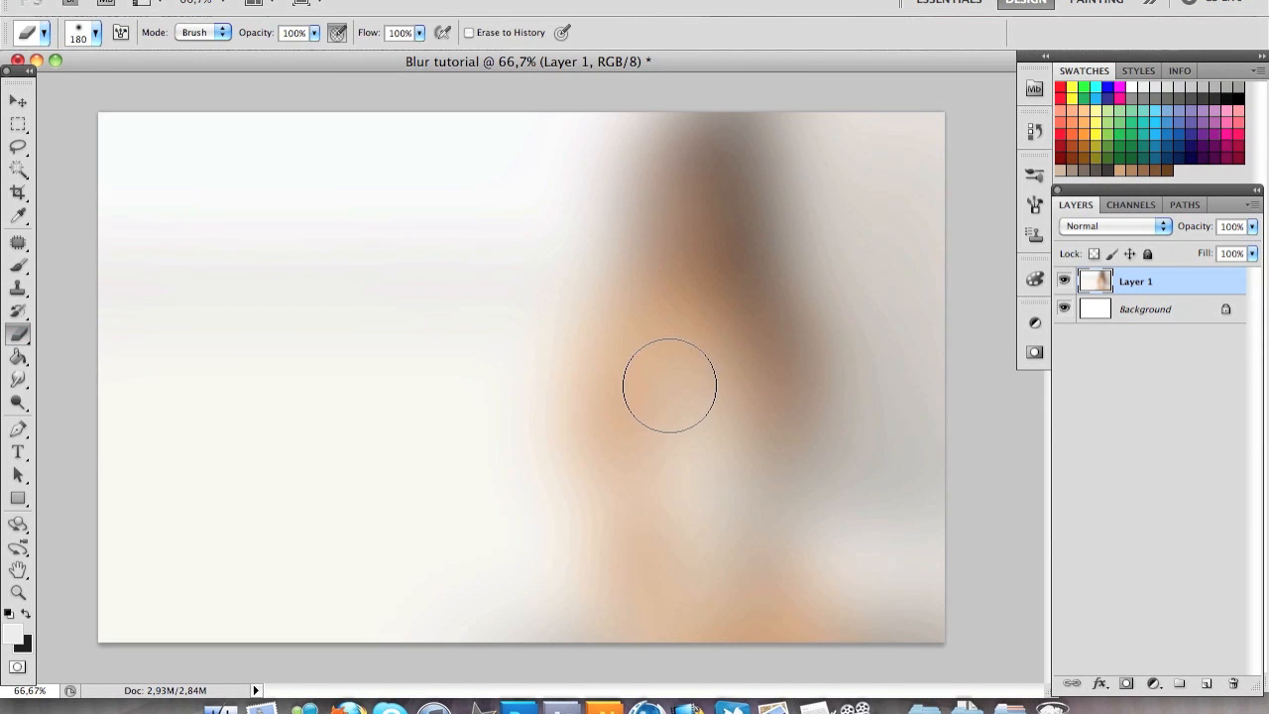
{"action": "mouse_move", "coordinate": [672, 375]}
{"action": "left_mouse_down"}
{"action": "mouse_move", "coordinate": [679, 197]}
{"action": "mouse_move", "coordinate": [635, 560]}
{"action": "mouse_move", "coordinate": [616, 447]}
{"action": "mouse_move", "coordinate": [672, 379]}
{"action": "mouse_move", "coordinate": [699, 452]}
{"action": "mouse_move", "coordinate": [458, 430]}
{"action": "mouse_move", "coordinate": [641, 265]}
{"action": "mouse_move", "coordinate": [731, 421]}
{"action": "mouse_move", "coordinate": [494, 401]}
{"action": "mouse_move", "coordinate": [698, 365]}
{"action": "mouse_move", "coordinate": [673, 325]}
{"action": "mouse_move", "coordinate": [594, 365]}
{"action": "mouse_move", "coordinate": [604, 502]}
{"action": "mouse_move", "coordinate": [691, 520]}
{"action": "mouse_move", "coordinate": [673, 329]}
{"action": "mouse_move", "coordinate": [629, 262]}
{"action": "mouse_move", "coordinate": [307, 525]}
{"action": "mouse_move", "coordinate": [299, 476]}
{"action": "mouse_move", "coordinate": [456, 321]}
{"action": "mouse_move", "coordinate": [696, 428]}
{"action": "mouse_move", "coordinate": [741, 366]}
{"action": "mouse_move", "coordinate": [671, 373]}
{"action": "mouse_move", "coordinate": [512, 320]}
{"action": "mouse_move", "coordinate": [772, 416]}
{"action": "mouse_move", "coordinate": [930, 404]}
{"action": "mouse_move", "coordinate": [901, 386]}
{"action": "left_mouse_up"}
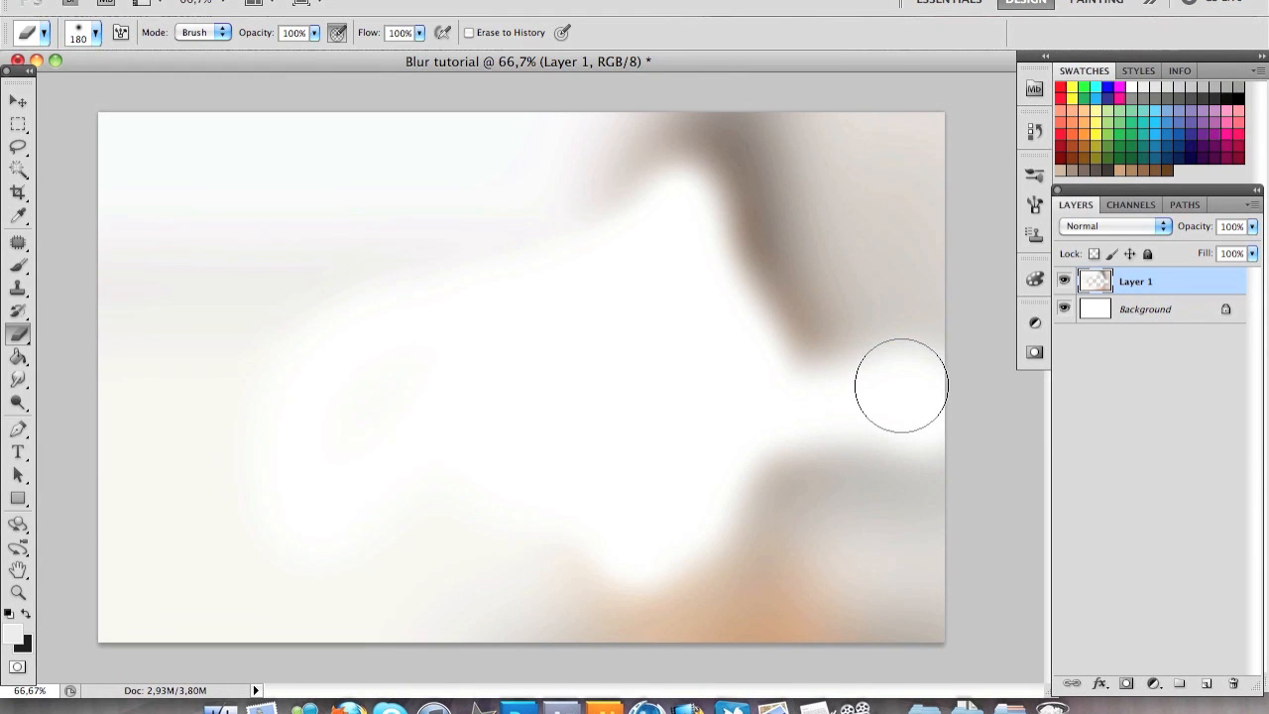
{"action": "key", "text": "Delete"}
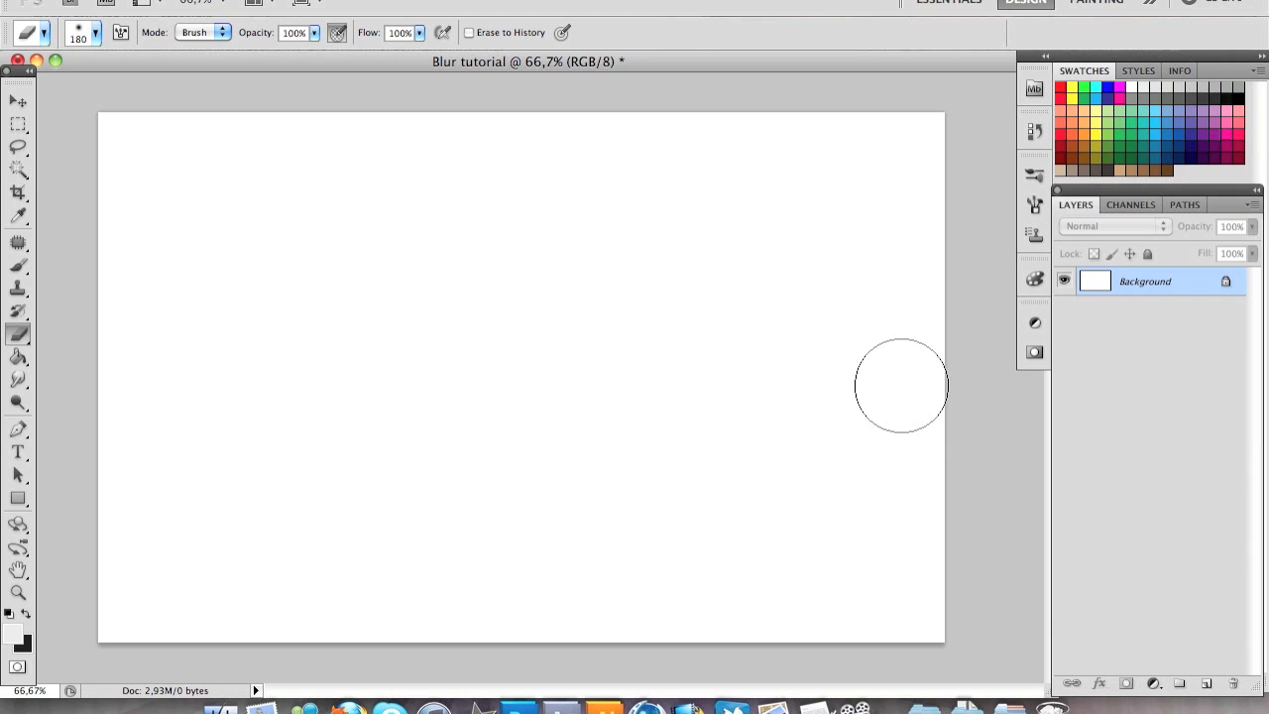
{"action": "key", "text": "ctrl+z"}
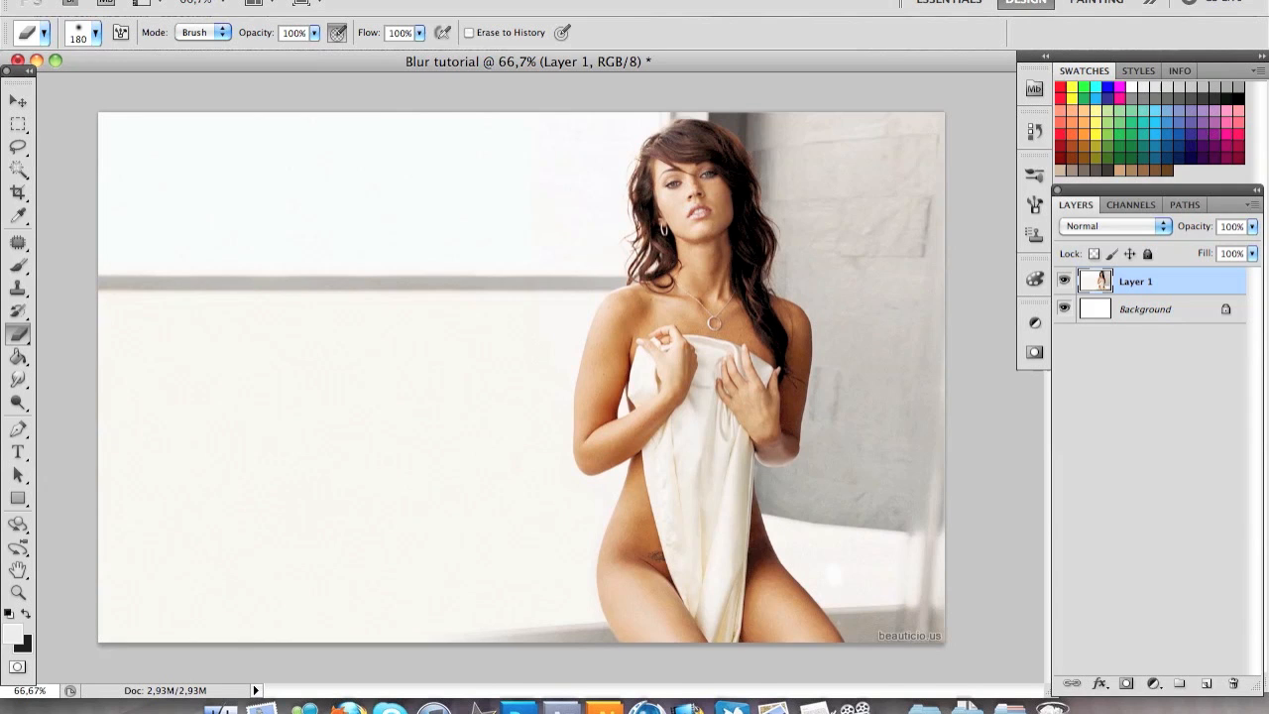
Convert the photo layer for smart filters
{"action": "left_click", "coordinate": [416, 0]}
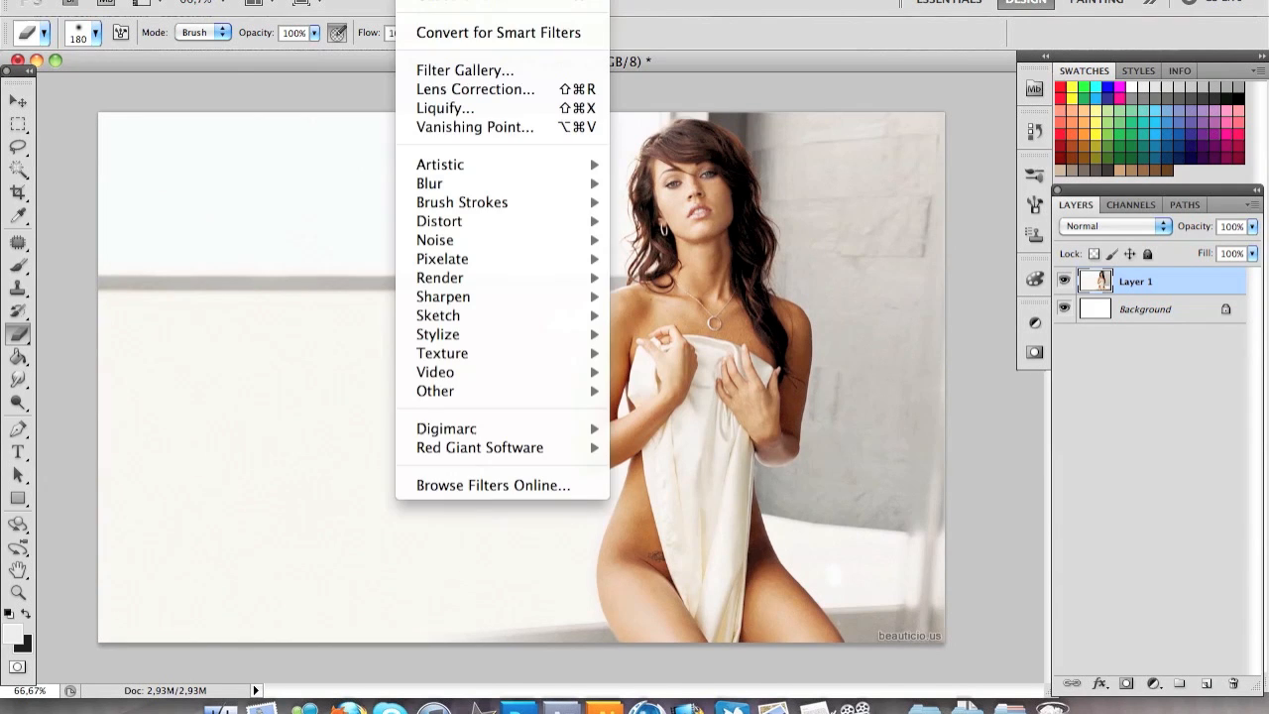
{"action": "left_click", "coordinate": [445, 33]}
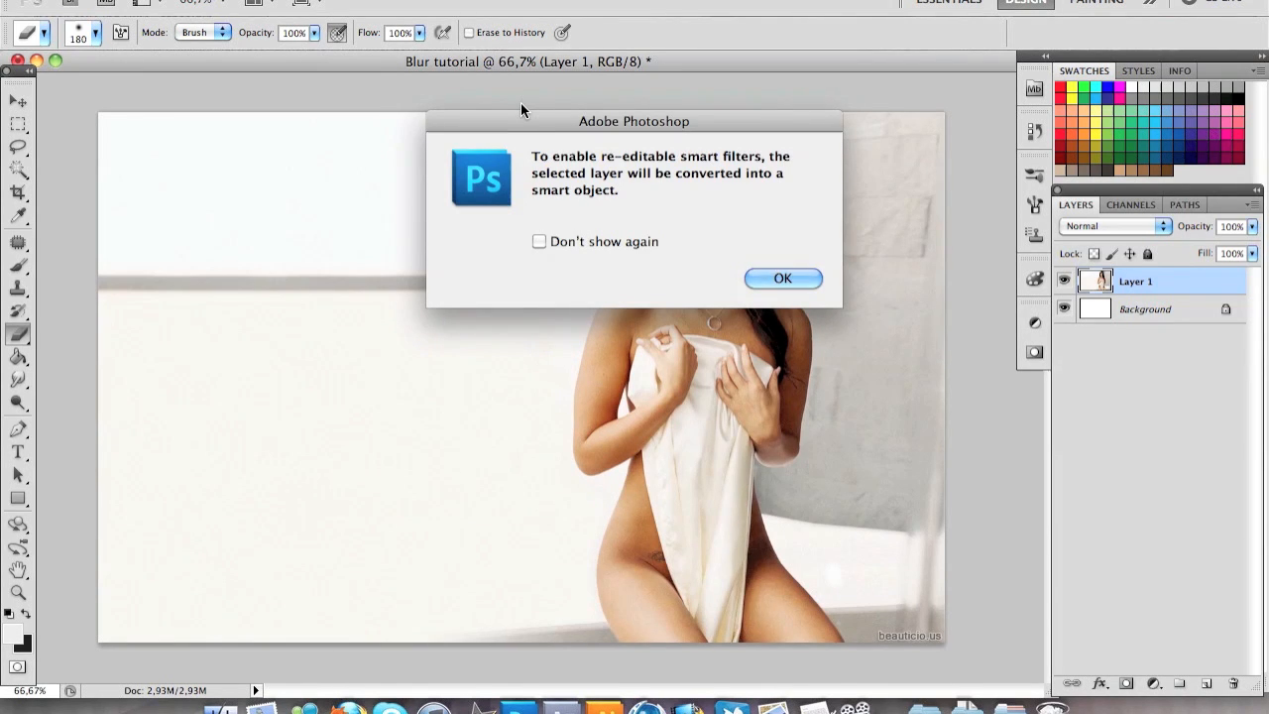
{"action": "key", "text": "Return"}
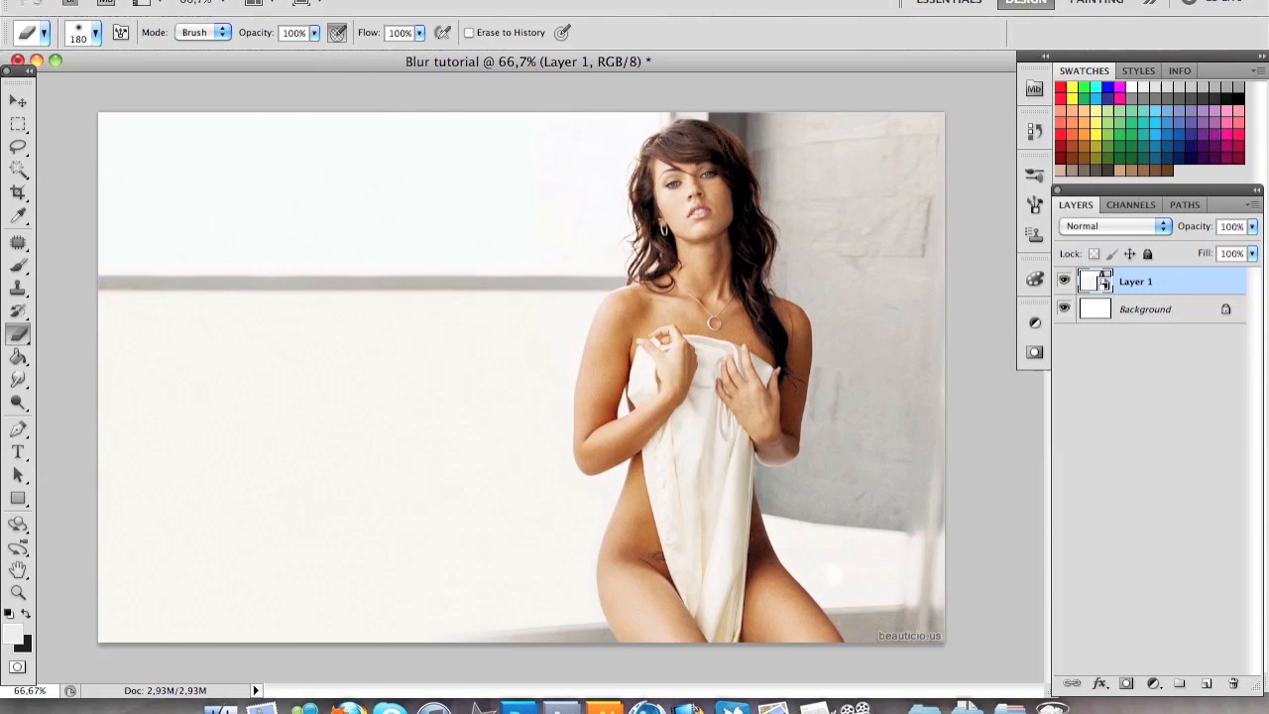
Apply a Gaussian Blur with a radius of 56.1 pixels to the photo layer as a smart filter
{"action": "left_click", "coordinate": [418, 1]}
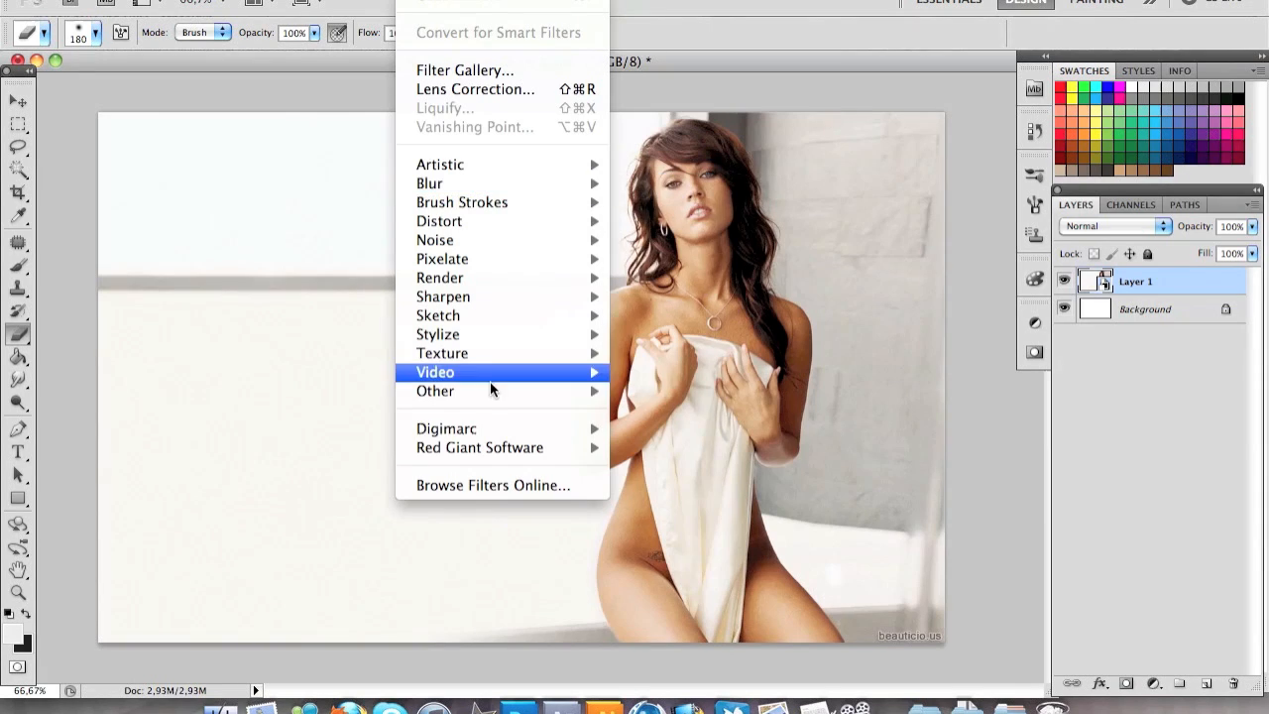
{"action": "mouse_move", "coordinate": [480, 188]}
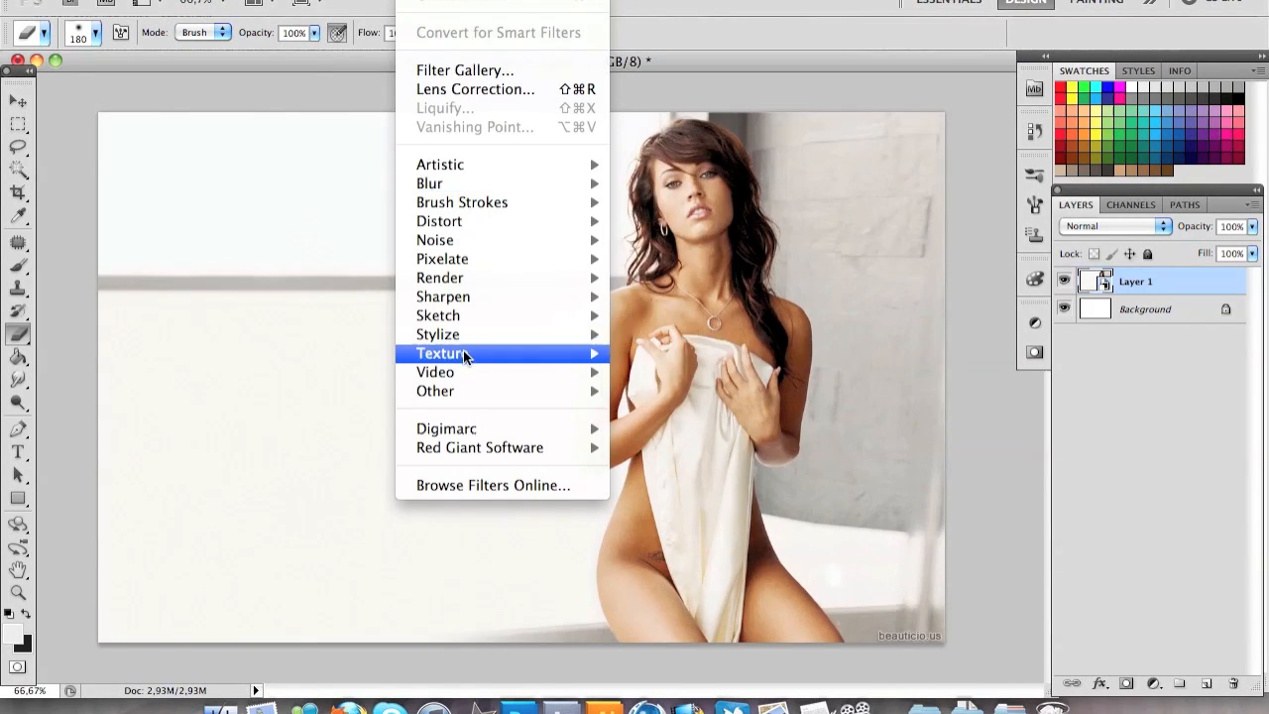
{"action": "mouse_move", "coordinate": [472, 337]}
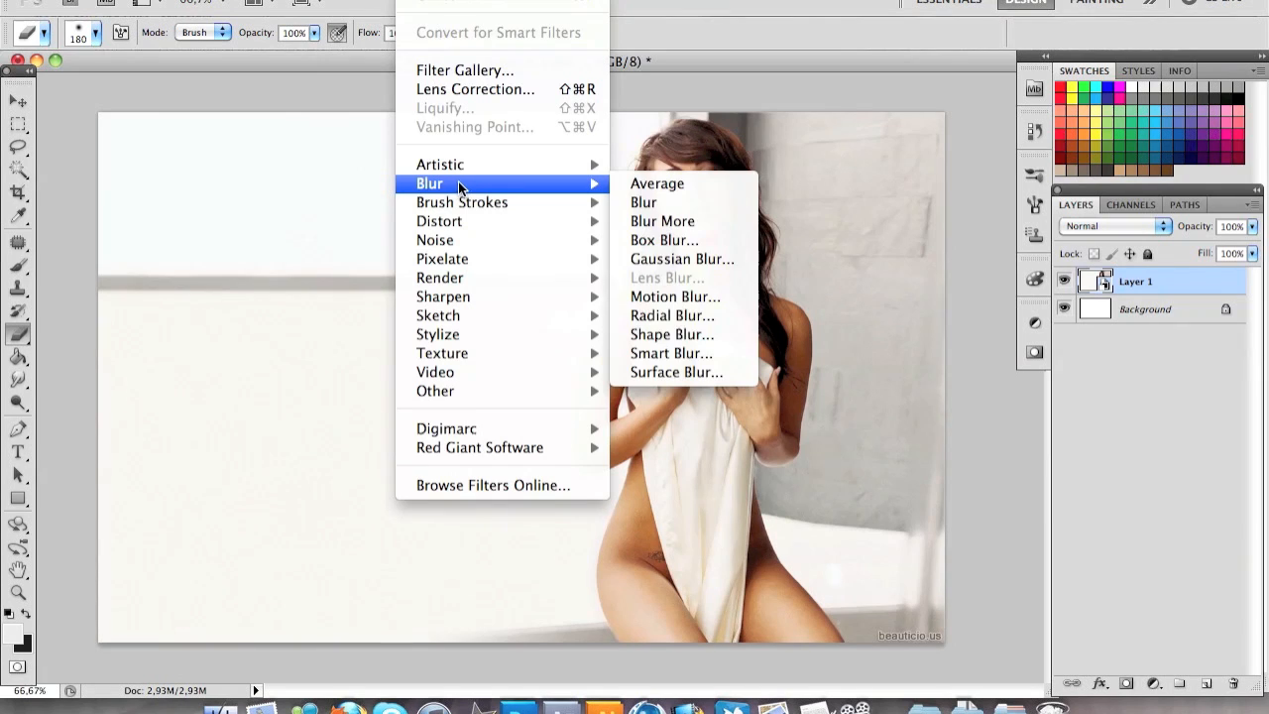
{"action": "left_click", "coordinate": [654, 257]}
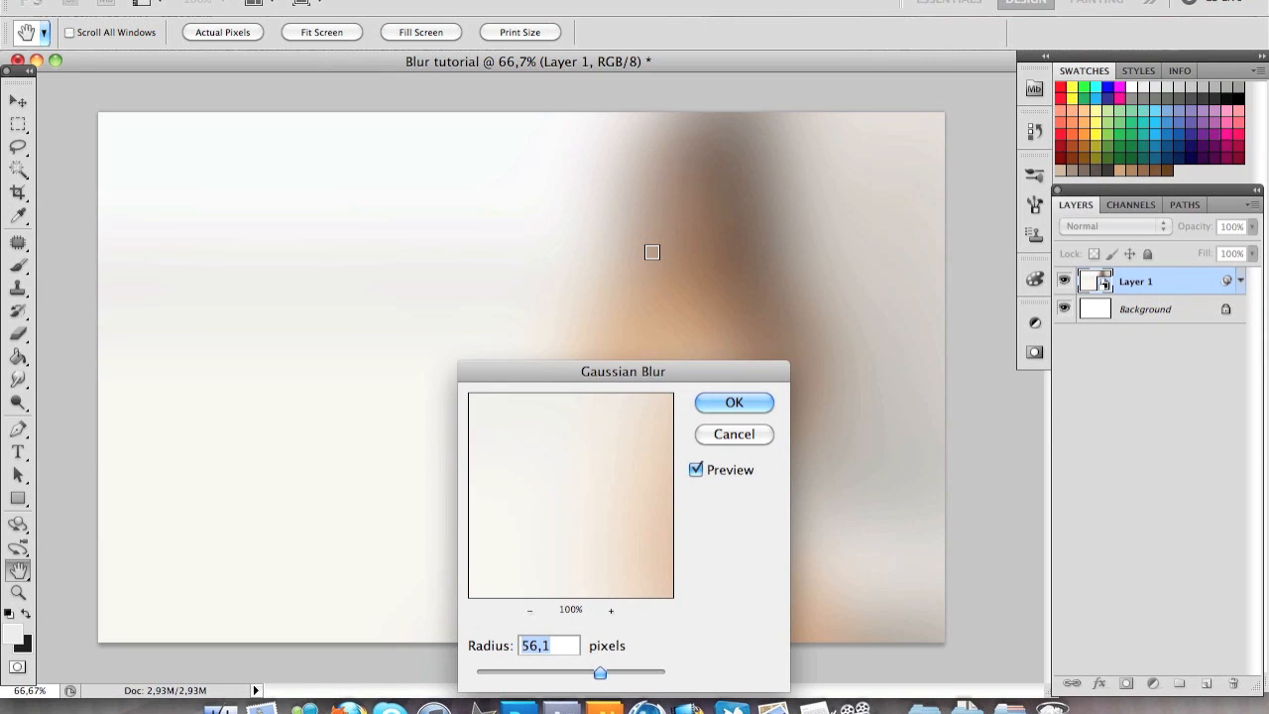
{"action": "key", "text": "Return"}
Erase over the woman's figure on the smart filter mask so the blur only covers the background
{"action": "key", "text": "b"}
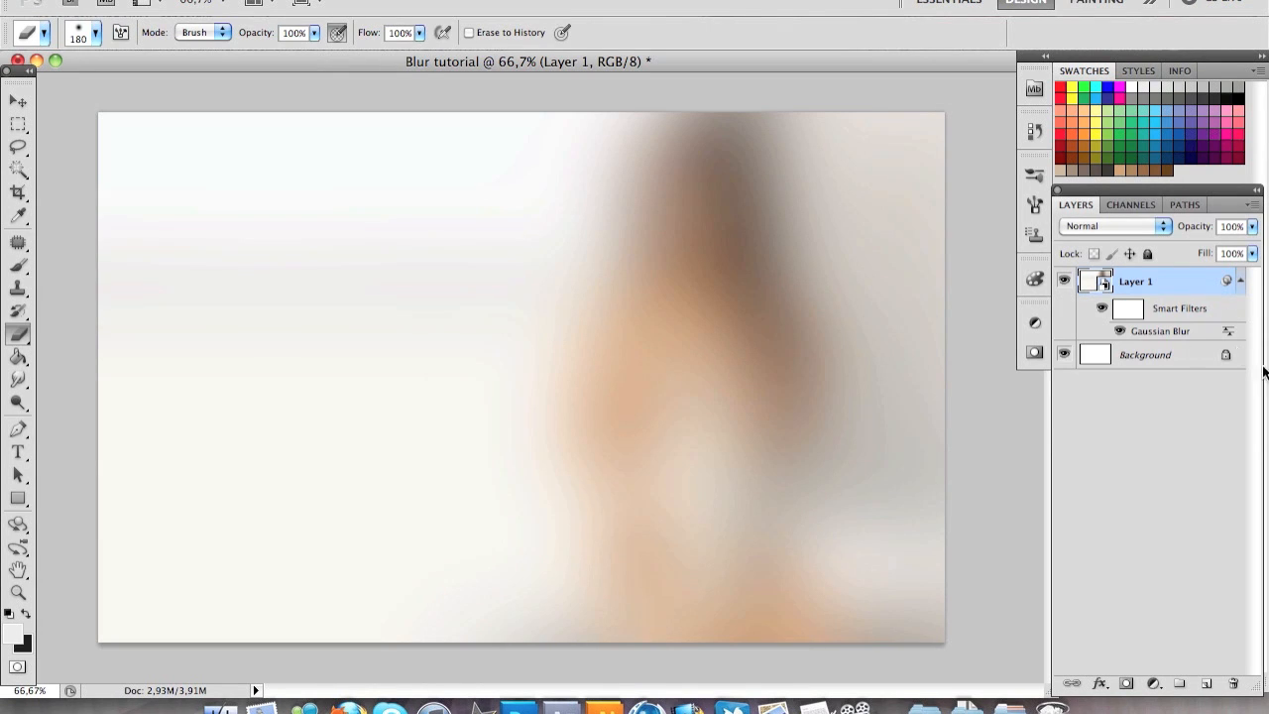
{"action": "left_click", "coordinate": [1128, 315]}
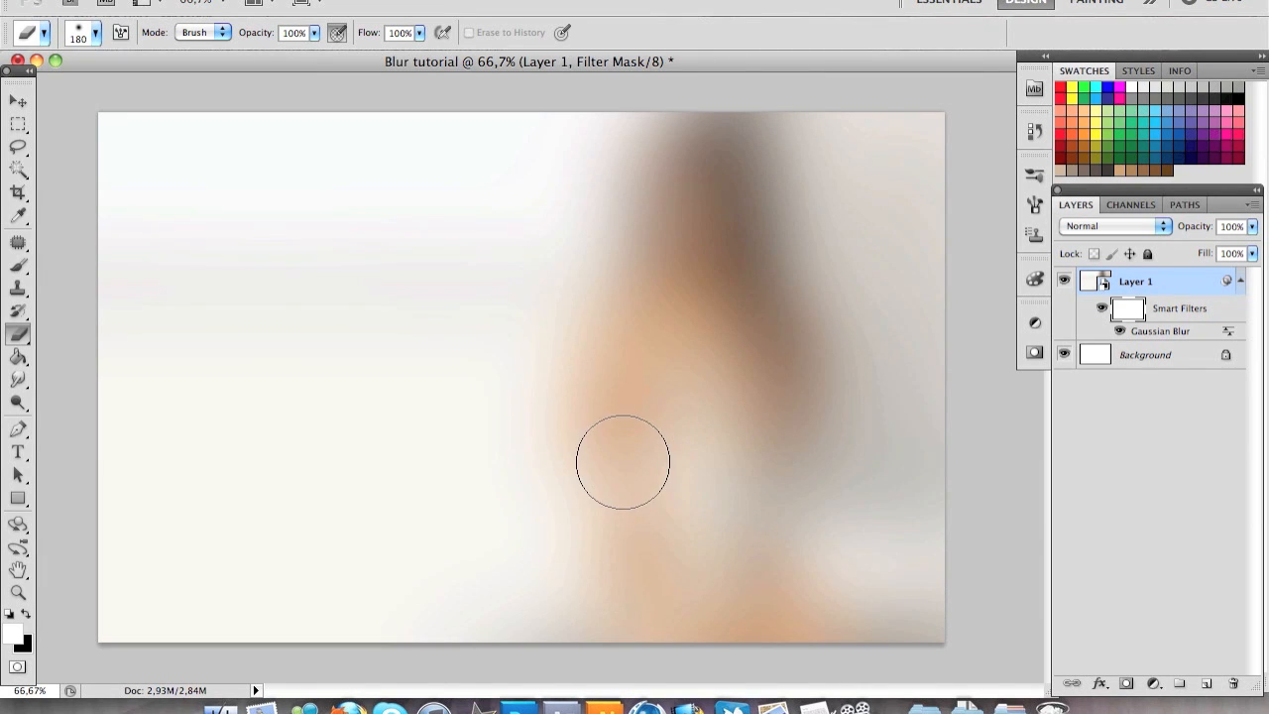
{"action": "mouse_move", "coordinate": [619, 461]}
{"action": "left_mouse_down"}
{"action": "mouse_move", "coordinate": [681, 142]}
{"action": "mouse_move", "coordinate": [695, 248]}
{"action": "mouse_move", "coordinate": [746, 368]}
{"action": "mouse_move", "coordinate": [754, 588]}
{"action": "mouse_move", "coordinate": [768, 607]}
{"action": "mouse_move", "coordinate": [684, 580]}
{"action": "mouse_move", "coordinate": [645, 545]}
{"action": "mouse_move", "coordinate": [635, 605]}
{"action": "mouse_move", "coordinate": [704, 526]}
{"action": "mouse_move", "coordinate": [766, 315]}
{"action": "mouse_move", "coordinate": [761, 302]}
{"action": "mouse_move", "coordinate": [743, 314]}
{"action": "left_mouse_up"}
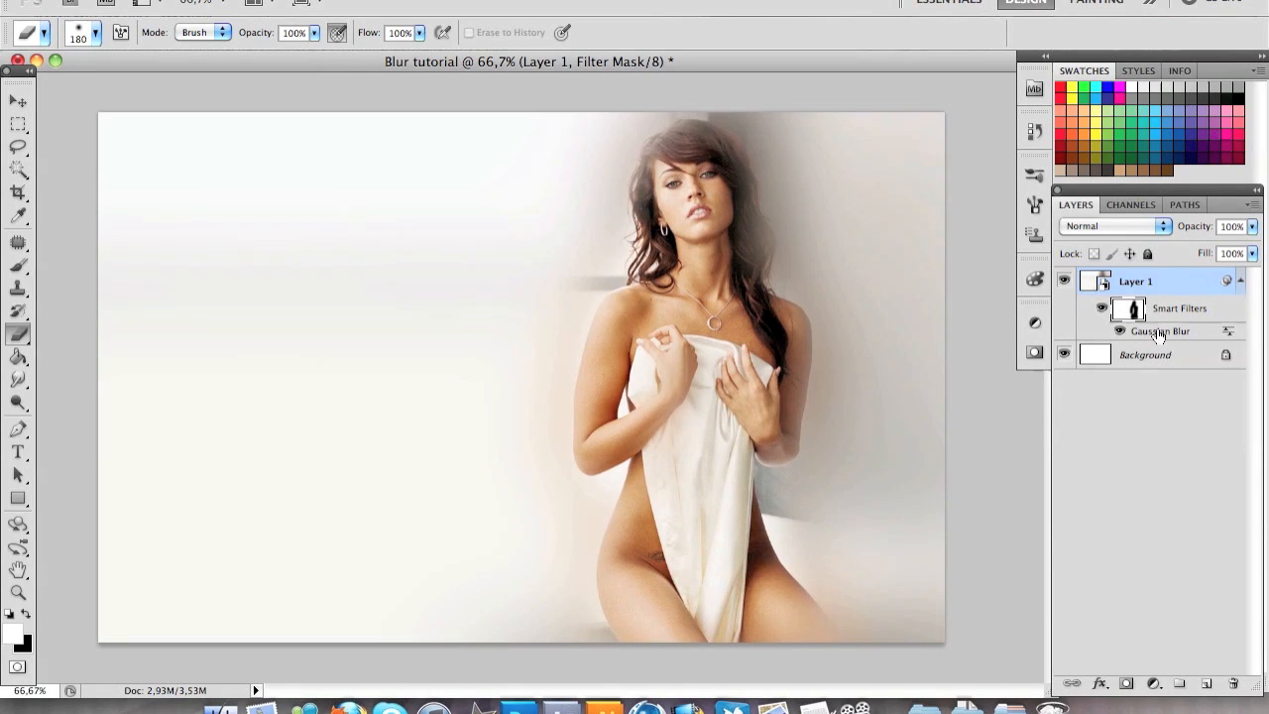
Add the text "Megan Fox" on the empty area beside the woman at 72 pt in the dark colour
{"action": "left_click", "coordinate": [18, 452]}
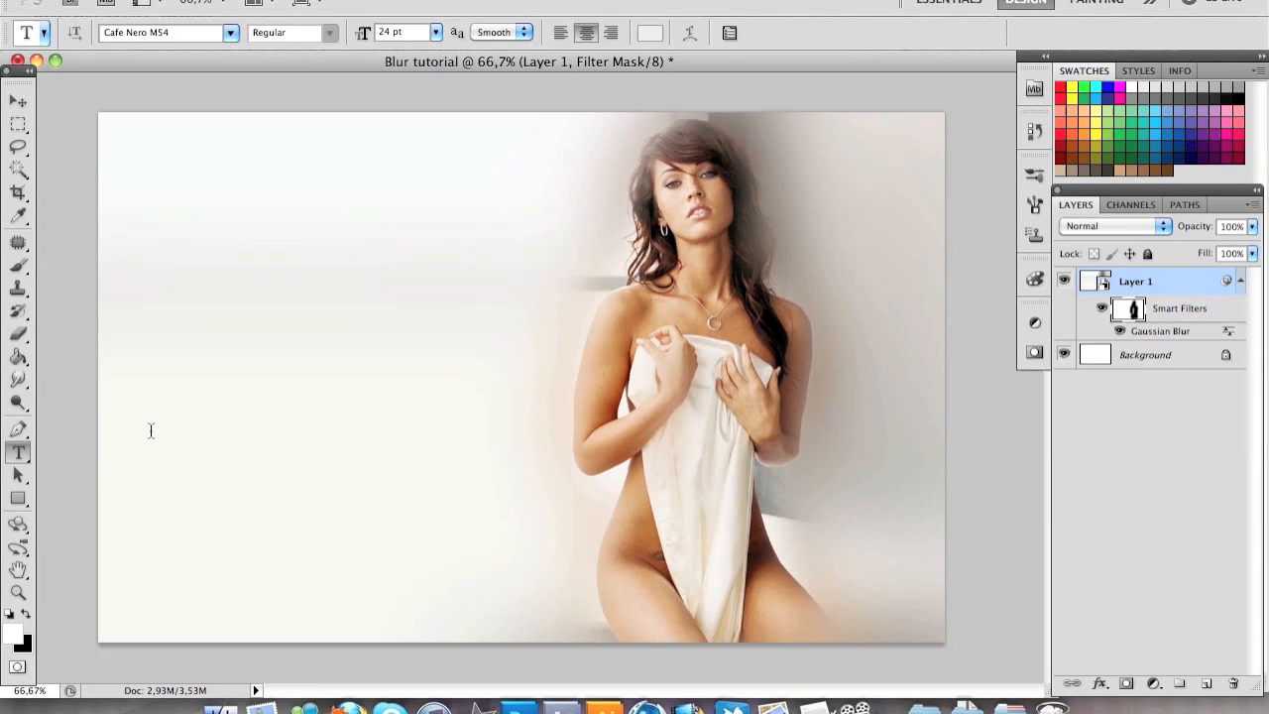
{"action": "left_click", "coordinate": [211, 355]}
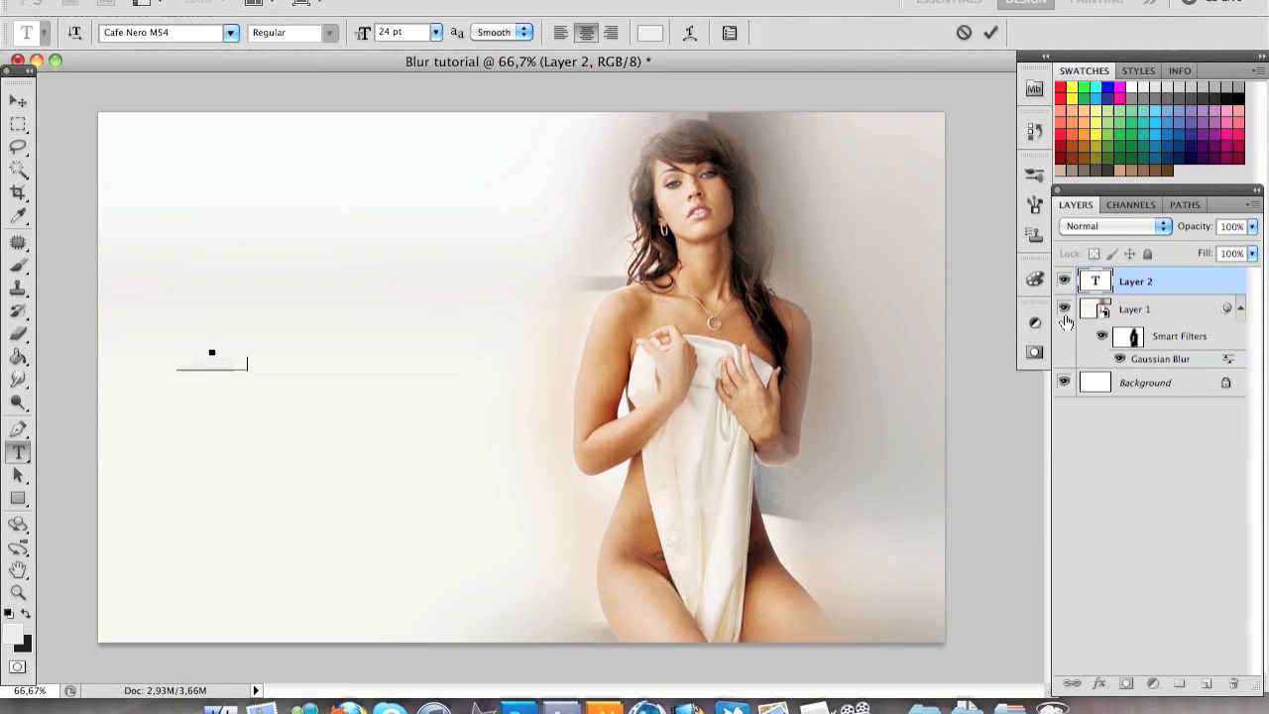
{"action": "type", "text": "FOX"}
{"action": "key", "text": "super+a"}
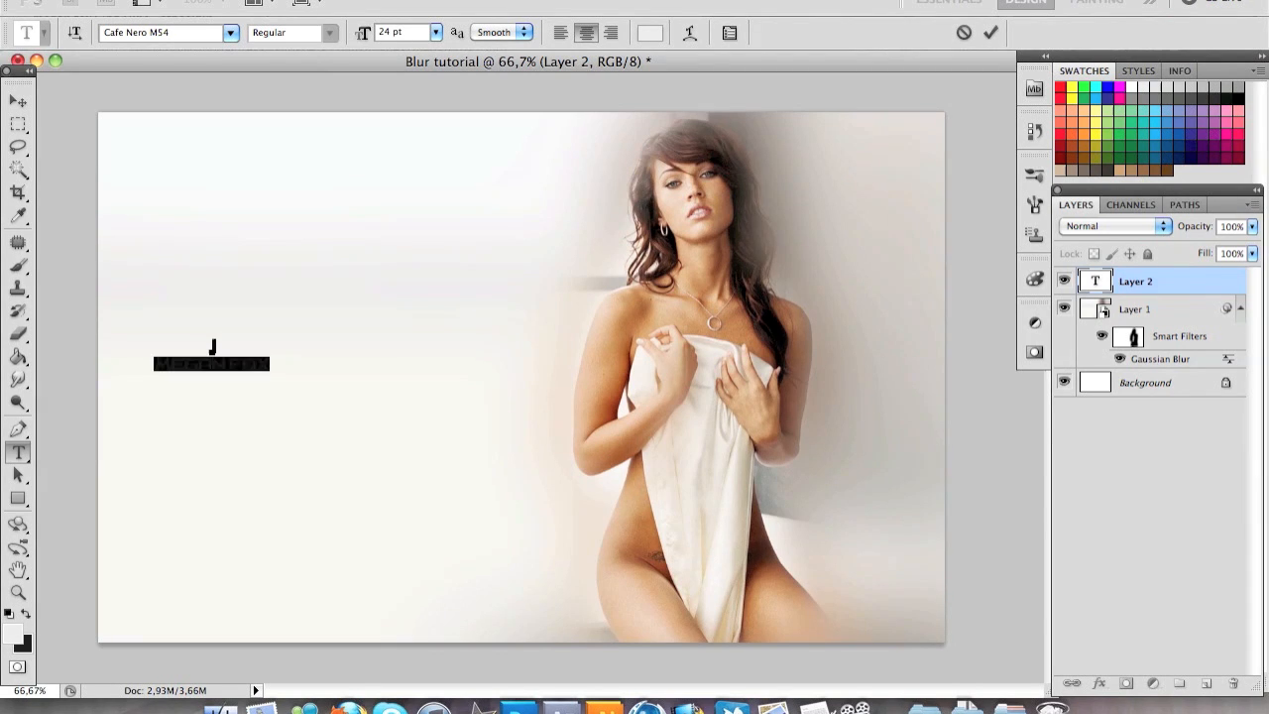
{"action": "left_click", "coordinate": [435, 33]}
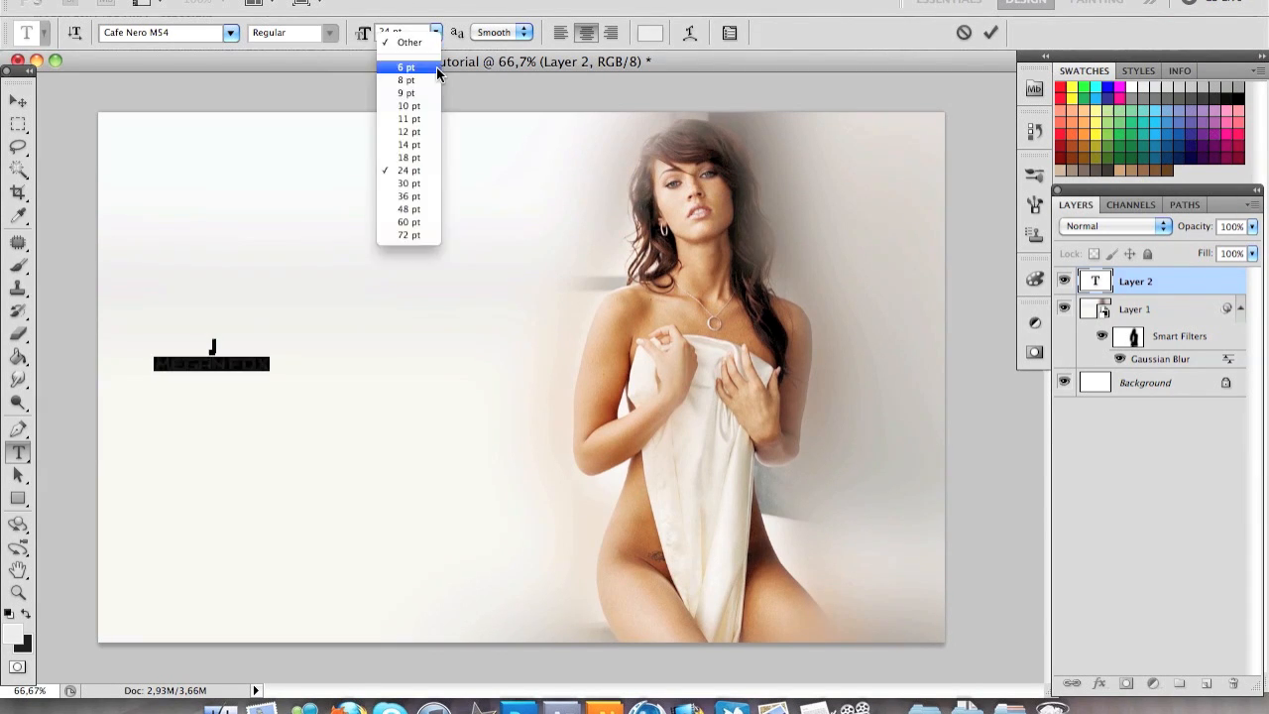
{"action": "left_click", "coordinate": [410, 235]}
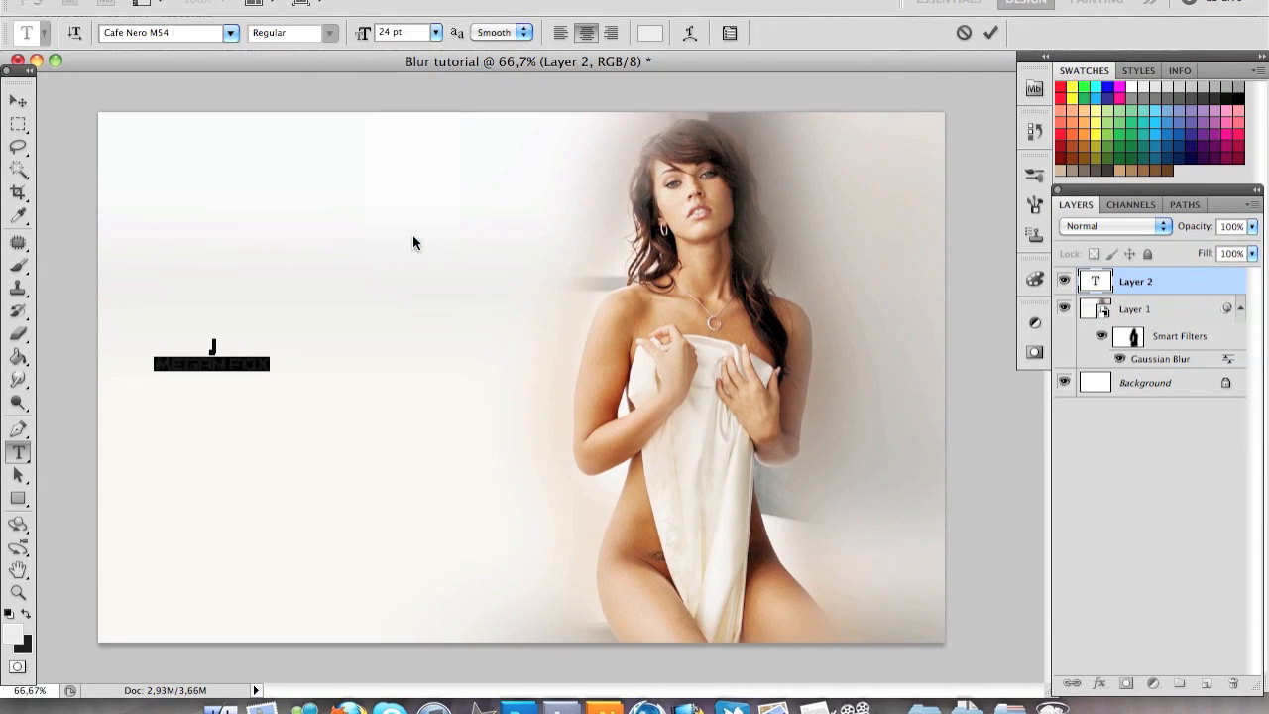
{"action": "left_click", "coordinate": [27, 613]}
Move the text fully onto the canvas and rasterize its layer
{"action": "left_click", "coordinate": [18, 101]}
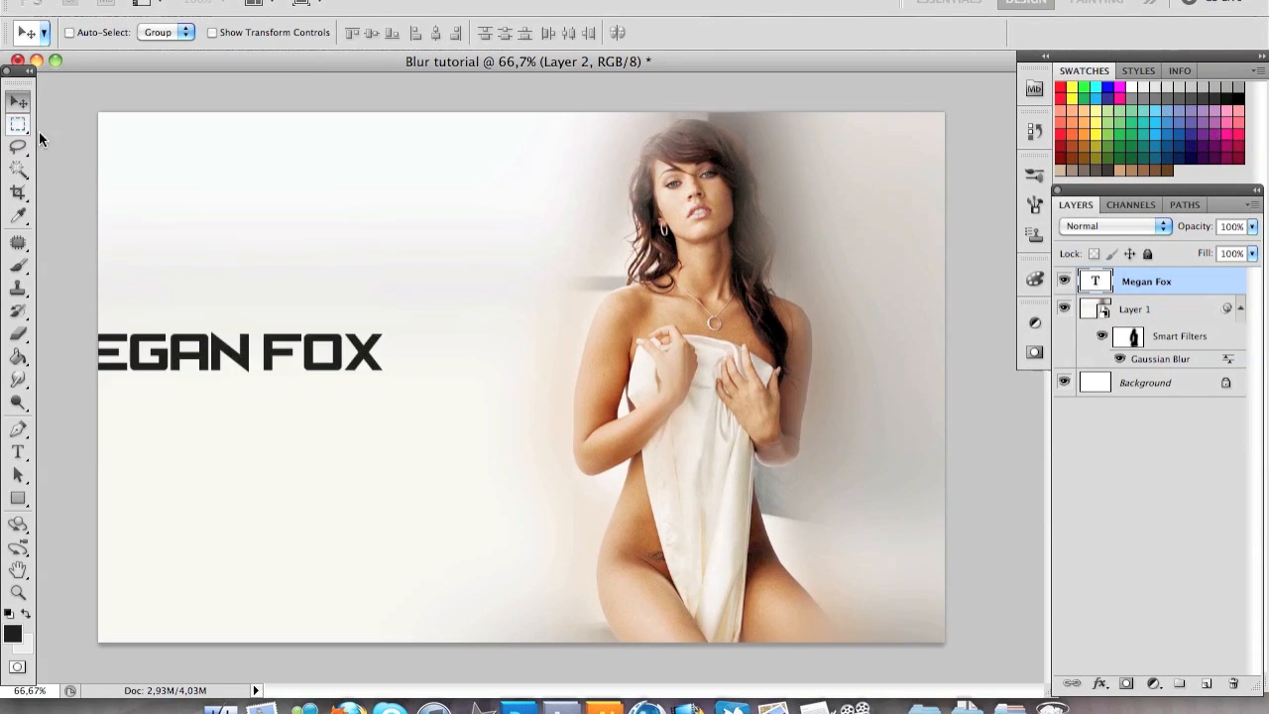
{"action": "left_click_drag", "start_coordinate": [349, 319], "coordinate": [419, 333]}
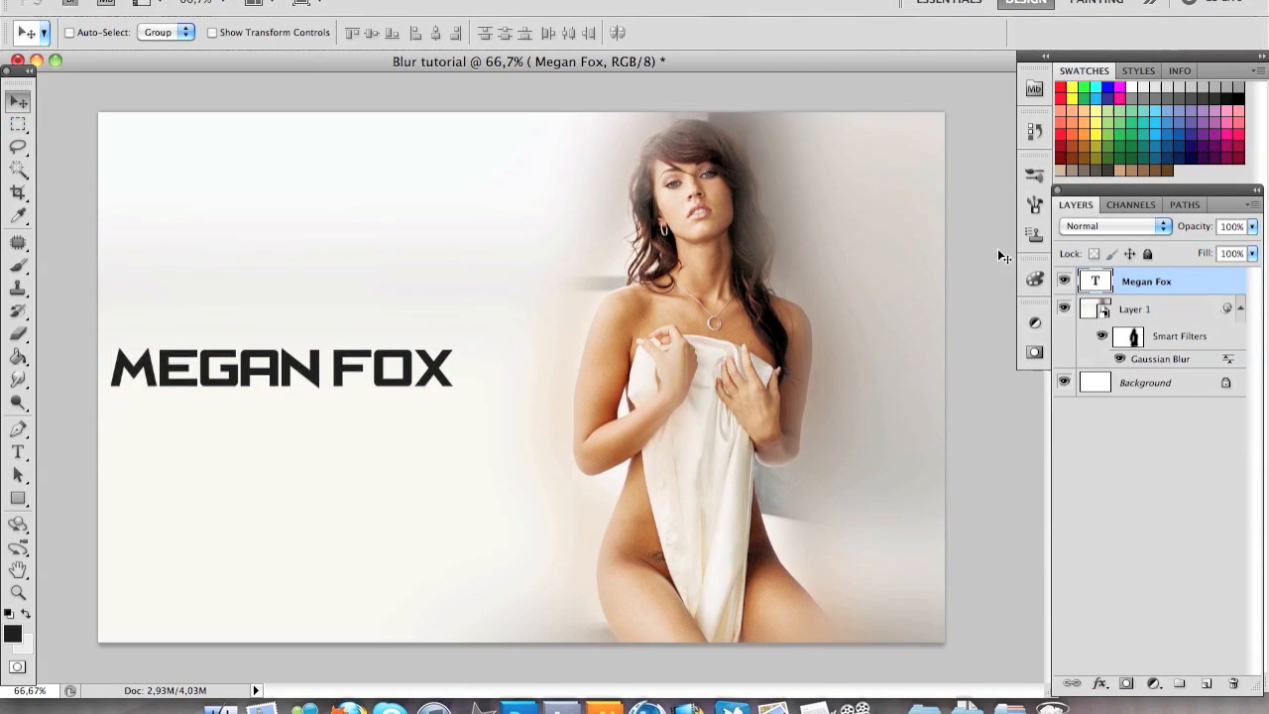
{"action": "right_click", "coordinate": [1114, 276]}
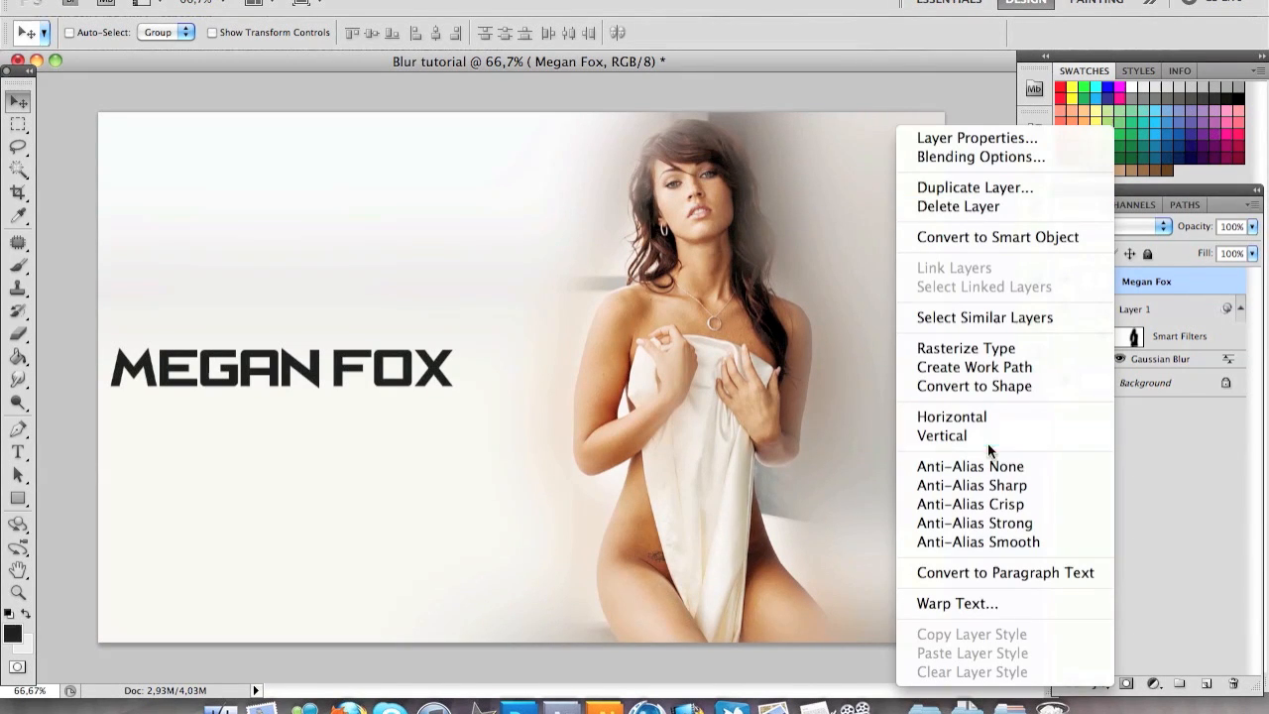
{"action": "left_click", "coordinate": [998, 347]}
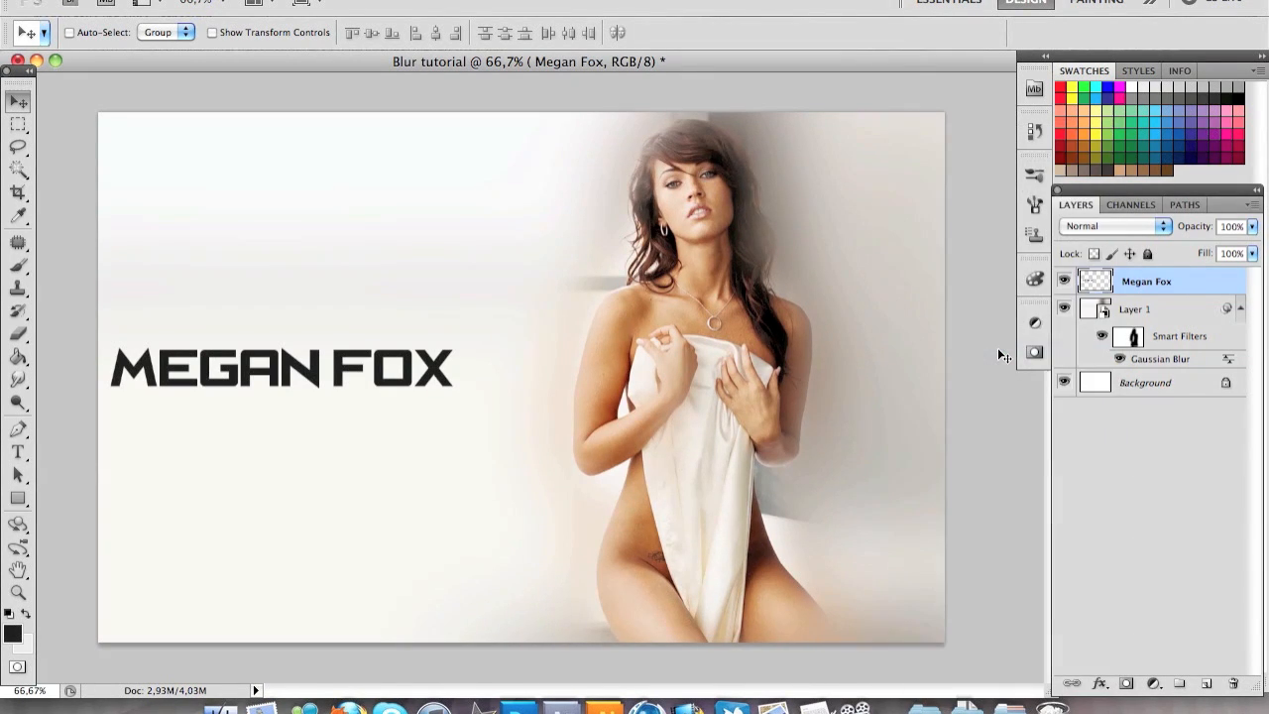
Delete the filter mask of the photo layer and undo the deletion
{"action": "left_click", "coordinate": [1133, 339]}
{"action": "right_click", "coordinate": [1132, 341]}
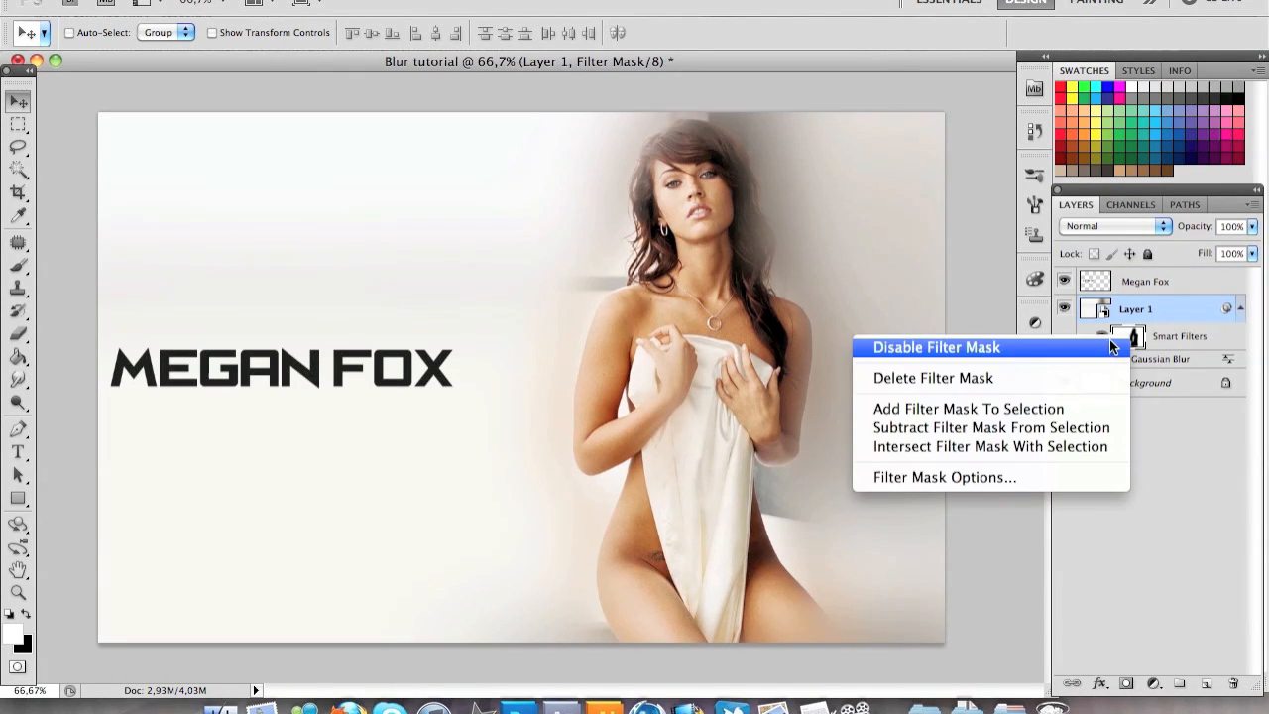
{"action": "left_click", "coordinate": [1077, 377]}
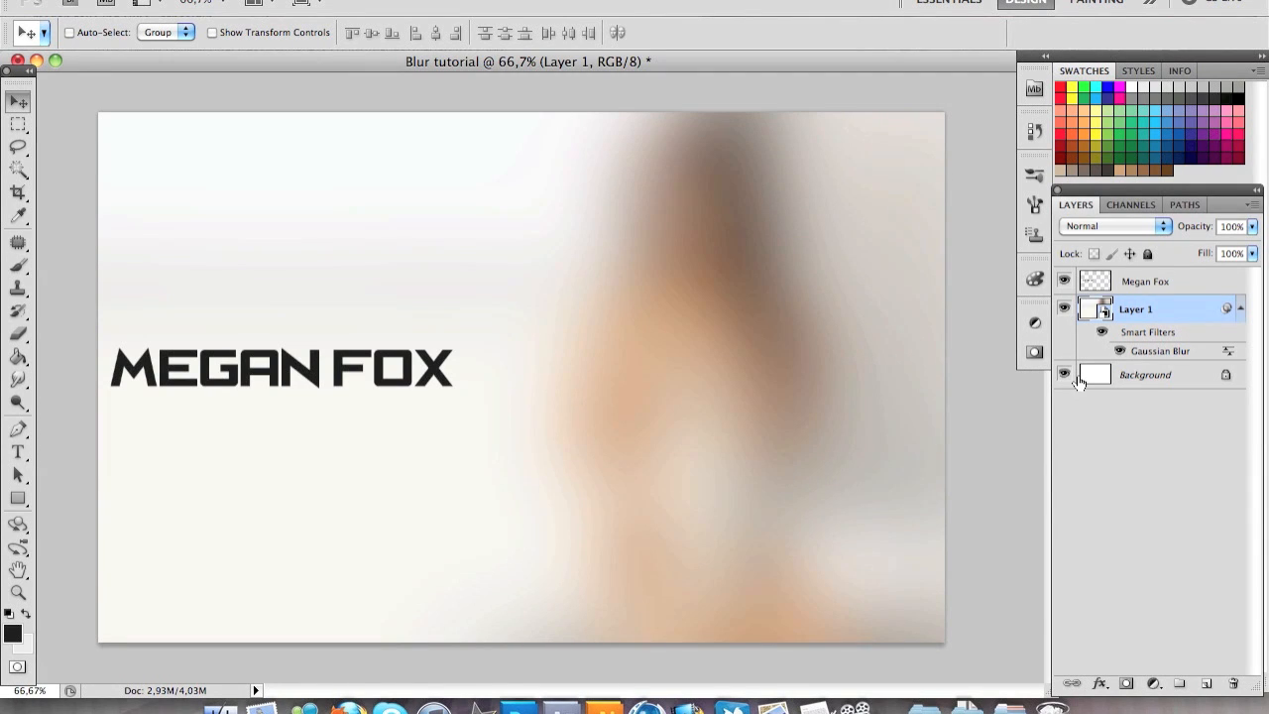
{"action": "key", "text": "super+z"}
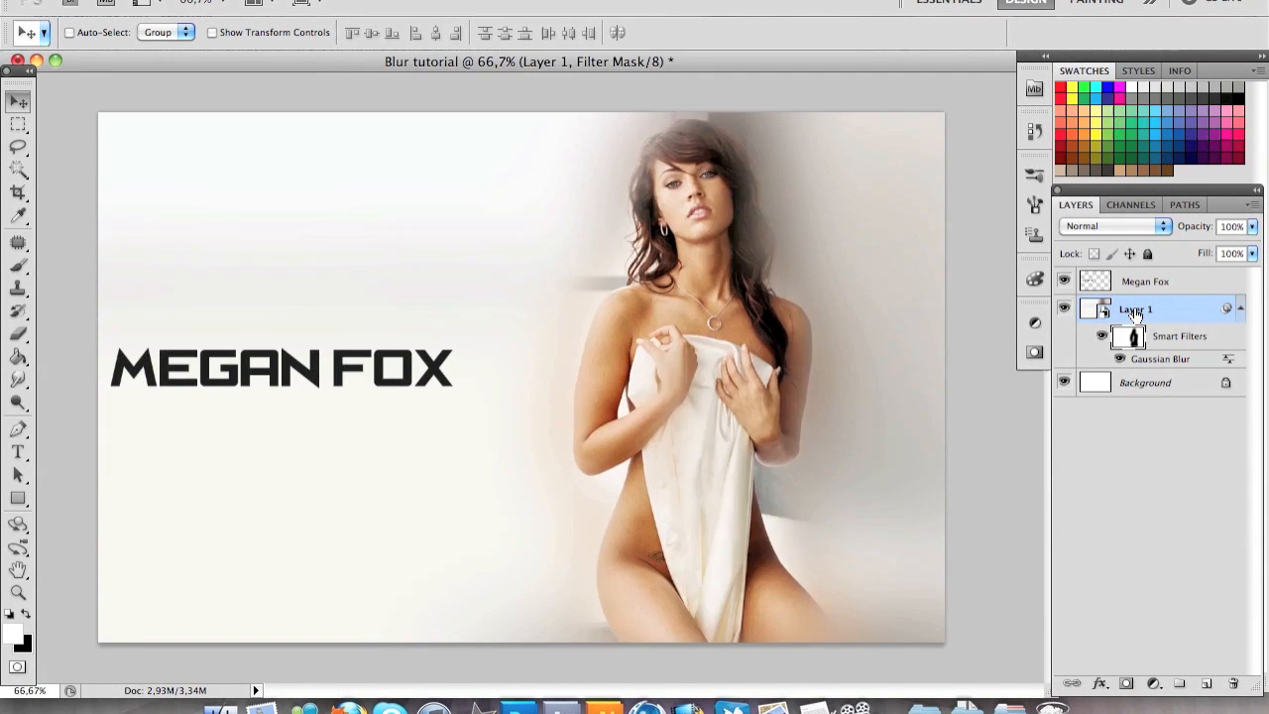
Delete the photo layer together with its smart filter
{"action": "right_click", "coordinate": [1135, 313]}
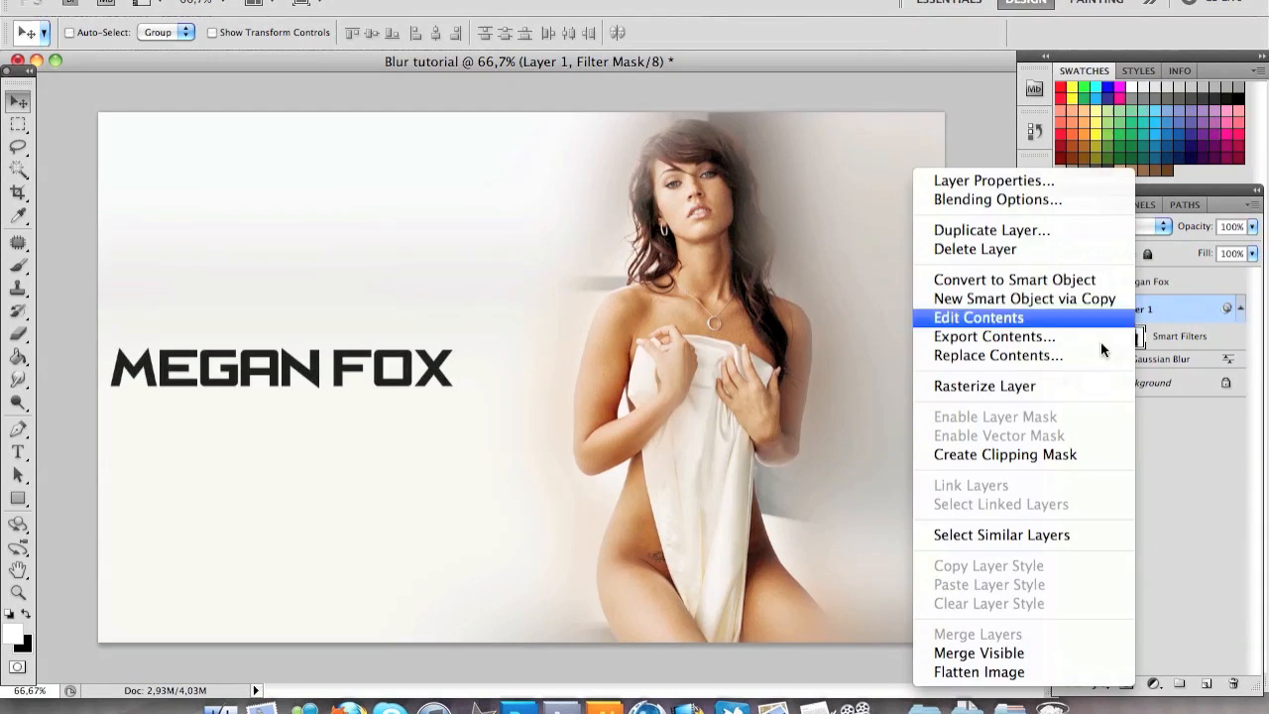
{"action": "left_click", "coordinate": [1161, 337]}
{"action": "key", "text": "Delete"}
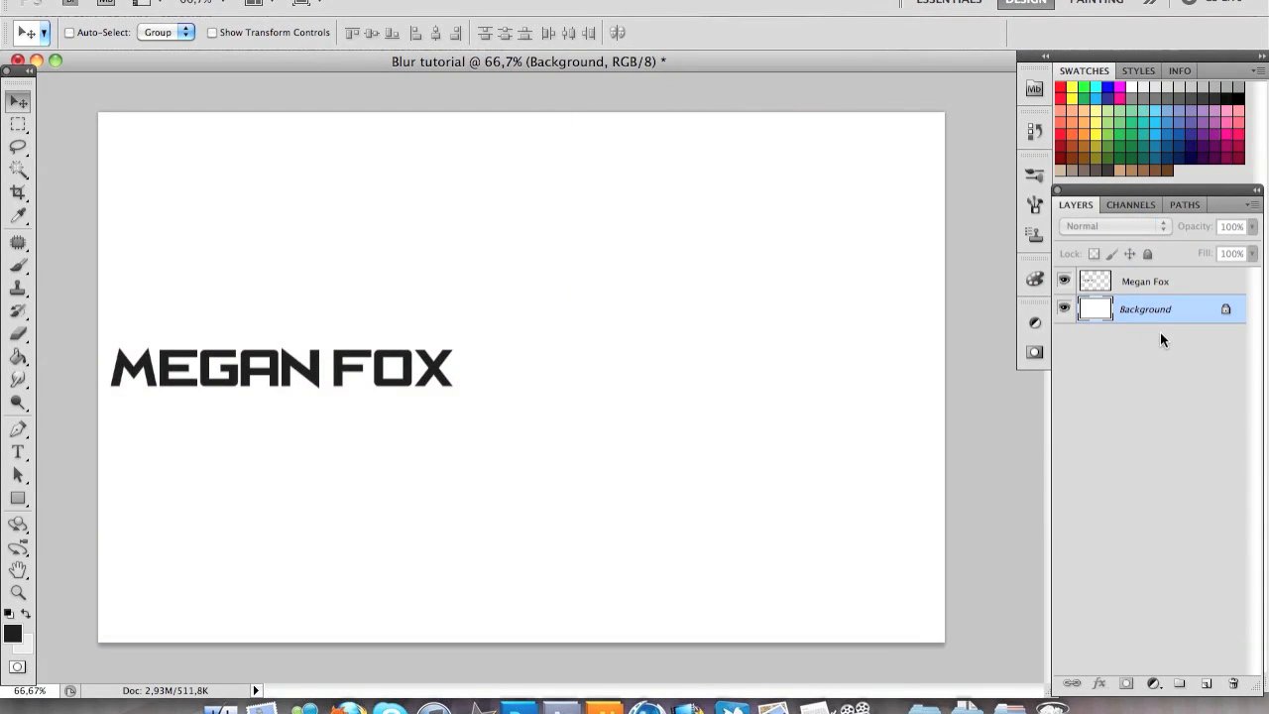
Paste the photo as a layer beneath the rasterized title and merge it with the title layer
{"action": "key", "text": "super+v"}
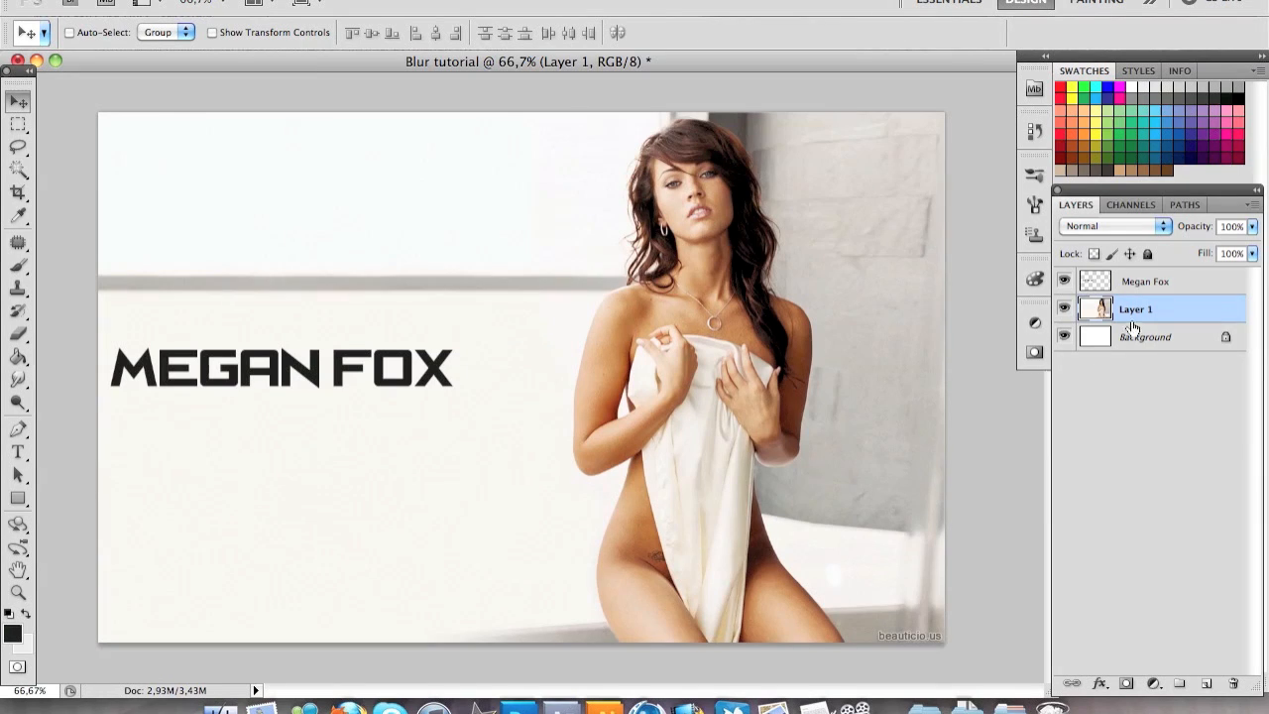
{"action": "left_click", "coordinate": [1187, 288], "text": "shift"}
{"action": "right_click", "coordinate": [1187, 288]}
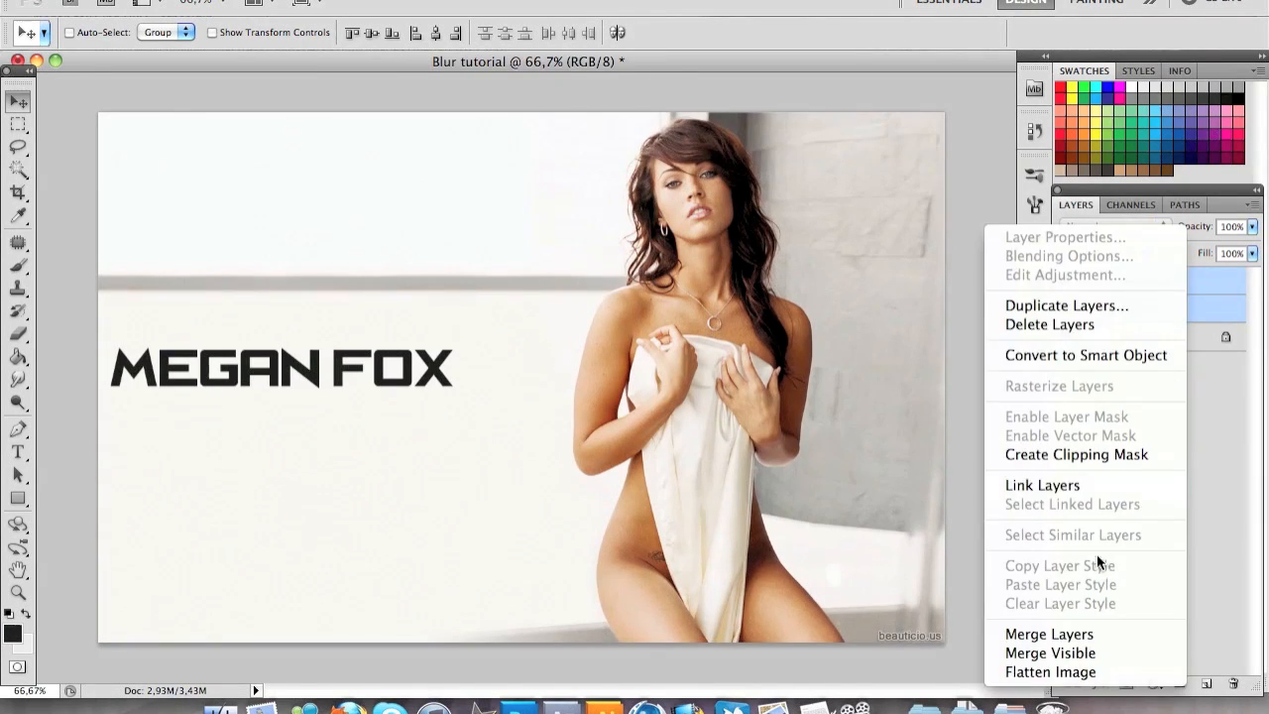
{"action": "left_click", "coordinate": [1087, 631]}
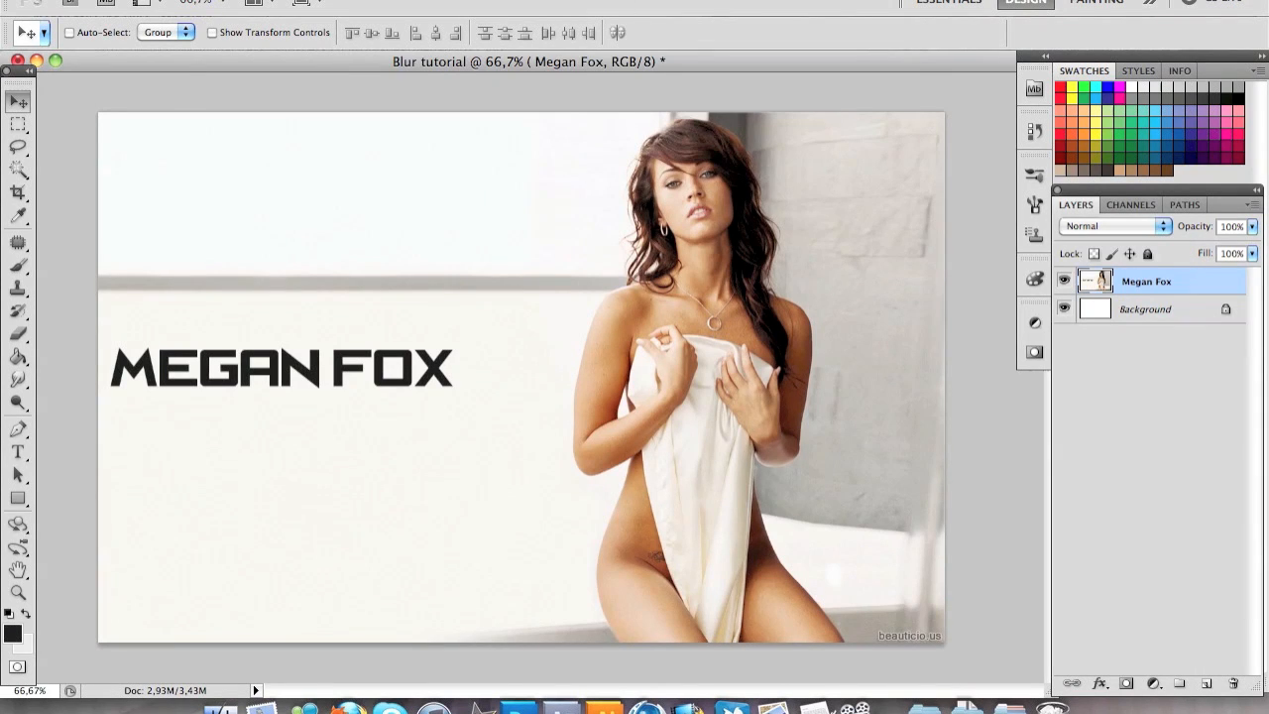
Convert the merged layer for smart filters and apply a Gaussian Blur with the preset radius
{"action": "left_click", "coordinate": [473, 3]}
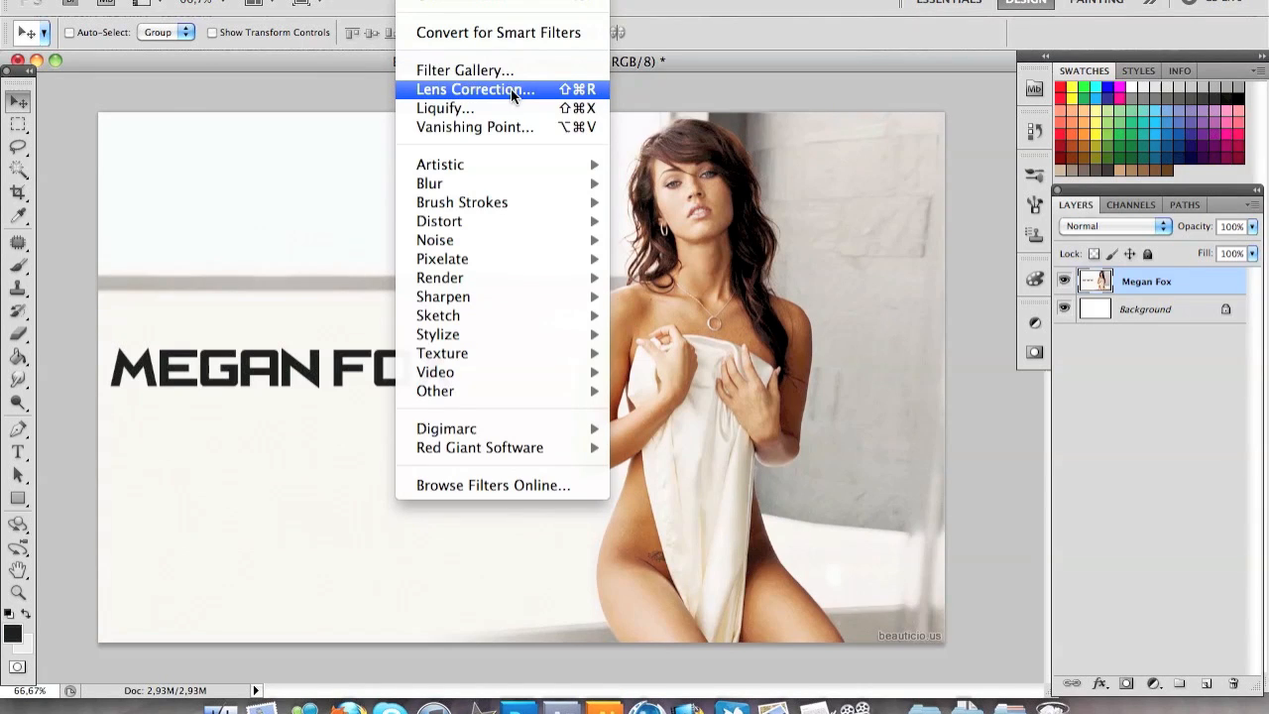
{"action": "left_click", "coordinate": [522, 37]}
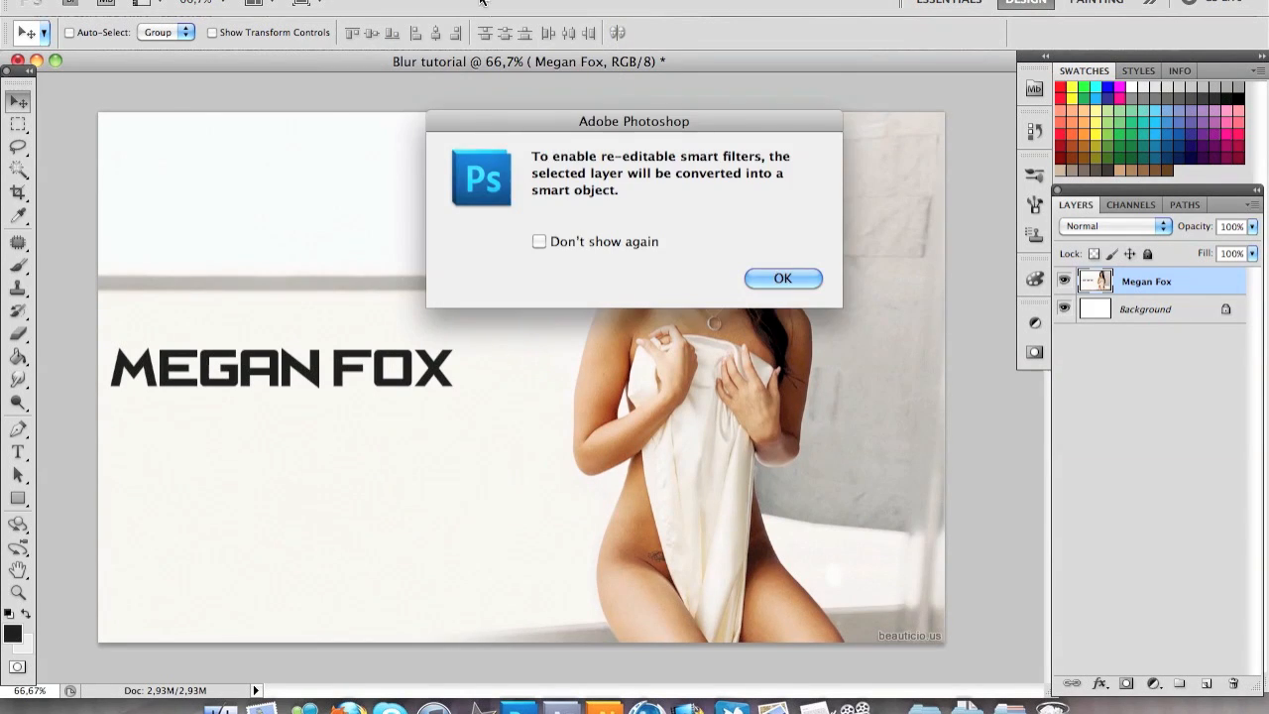
{"action": "key", "text": "Return"}
{"action": "left_click", "coordinate": [414, 1]}
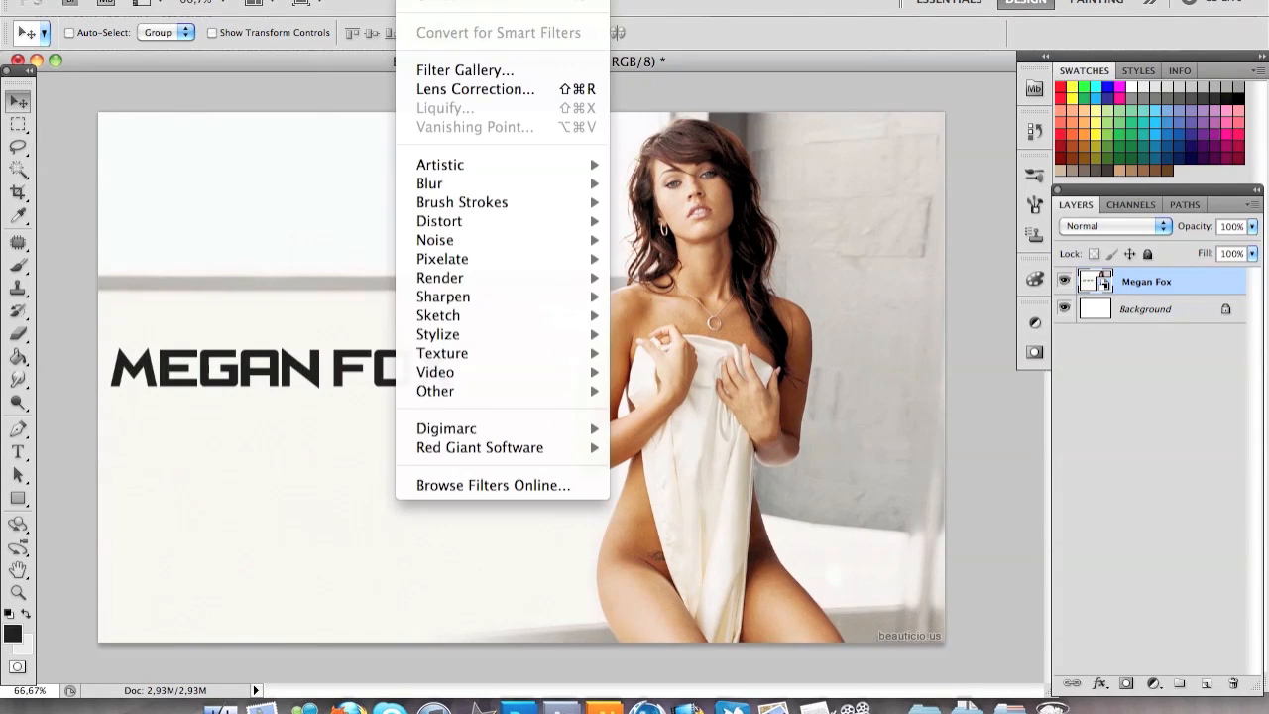
{"action": "mouse_move", "coordinate": [515, 188]}
{"action": "left_click", "coordinate": [706, 259]}
{"action": "key", "text": "Return"}
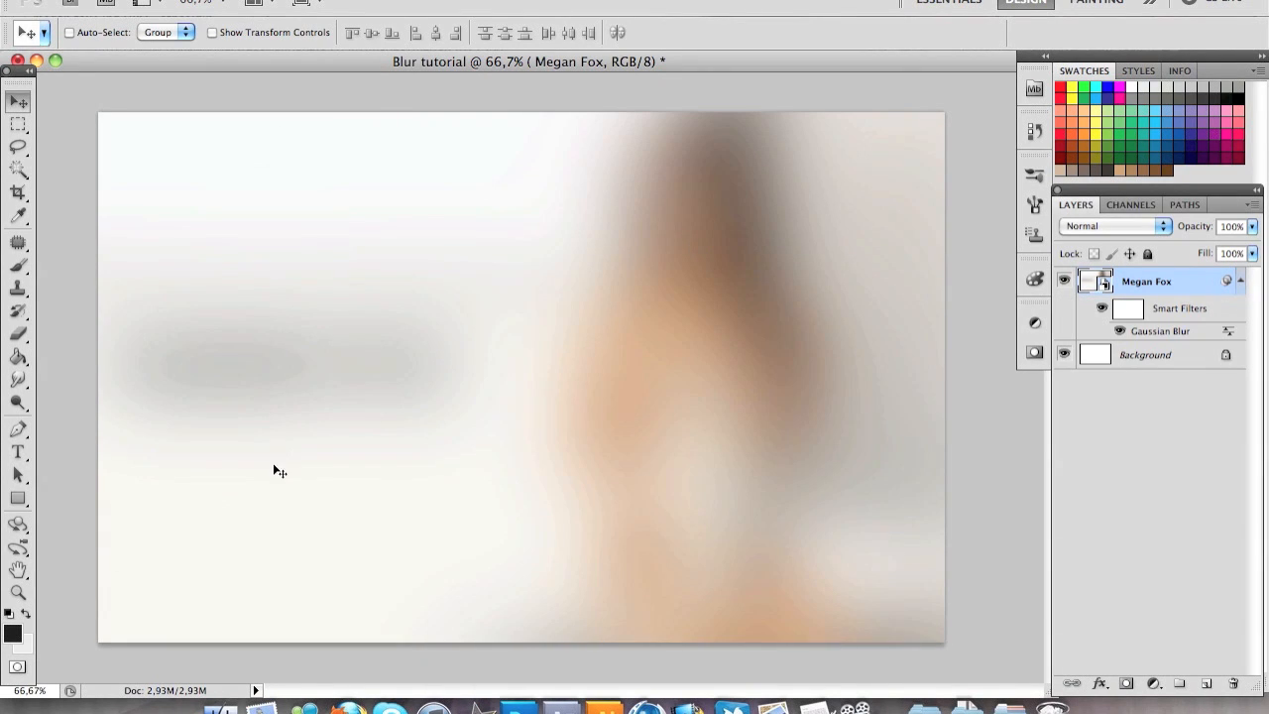
Try to erase the blur over the woman with the Eraser tool directly on the smart object layer
{"action": "left_click", "coordinate": [22, 342]}
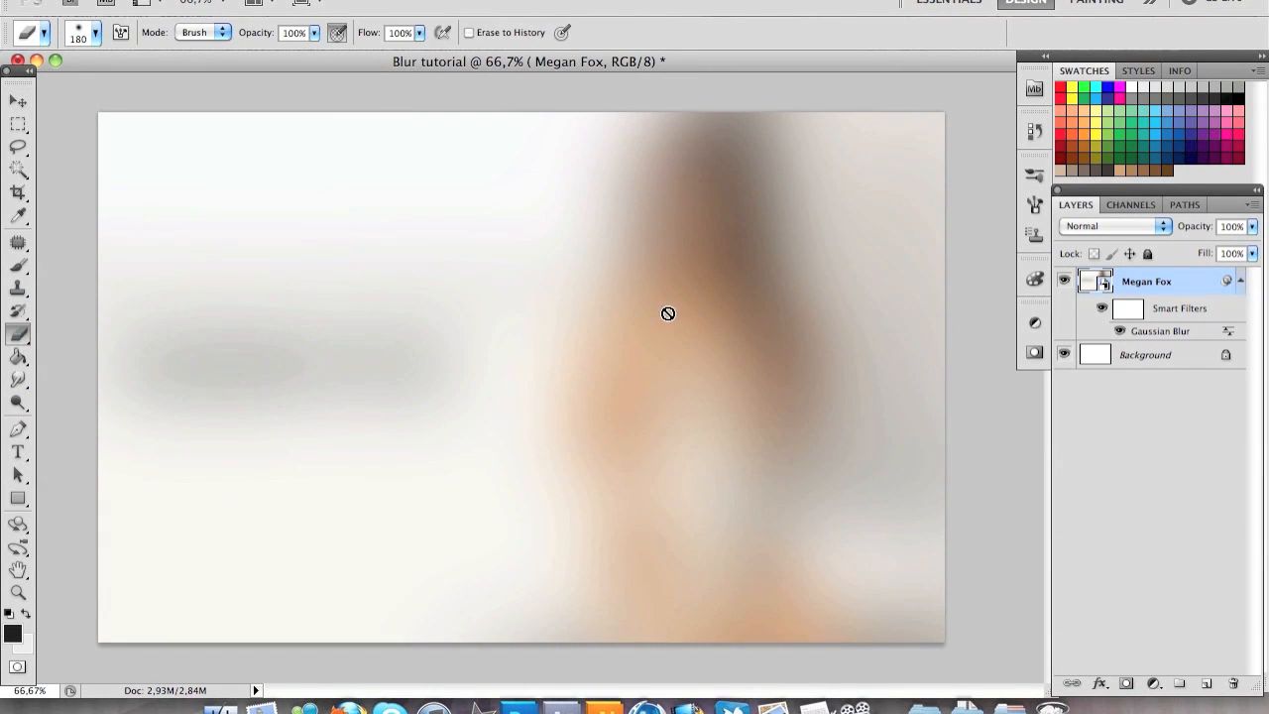
{"action": "left_click", "coordinate": [728, 280]}
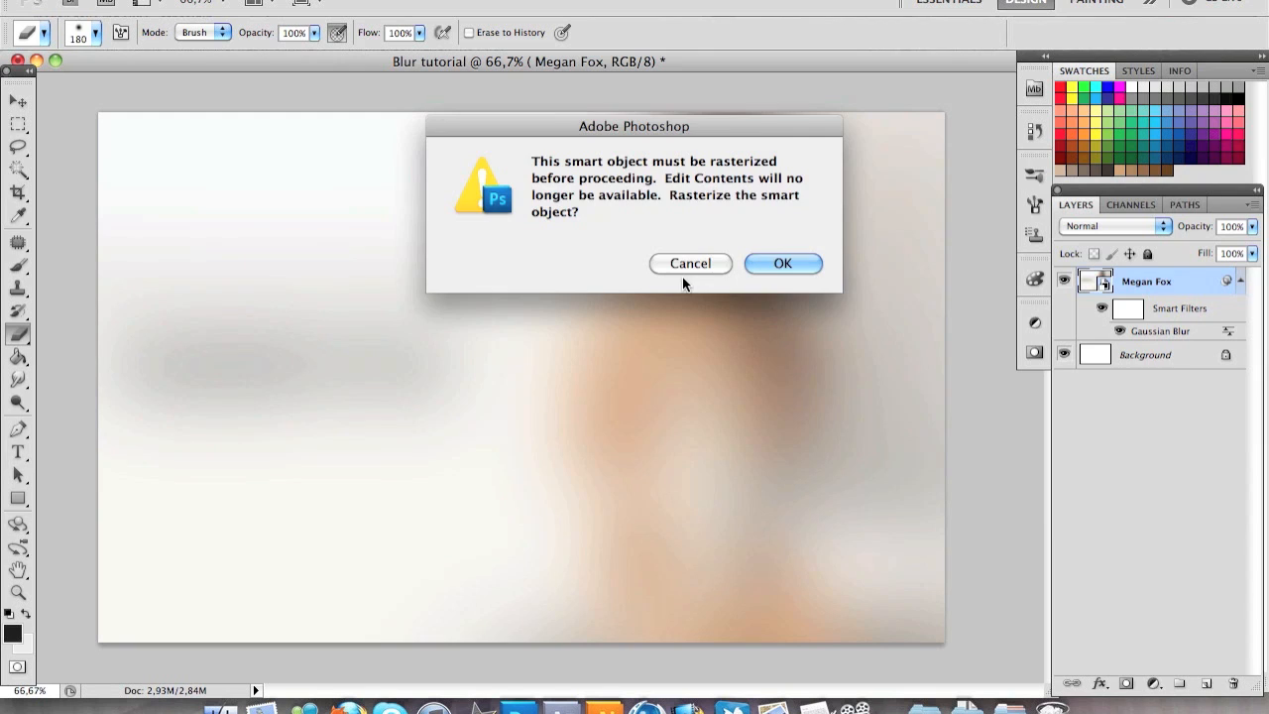
{"action": "left_click", "coordinate": [682, 262]}
{"action": "key", "text": "Return"}
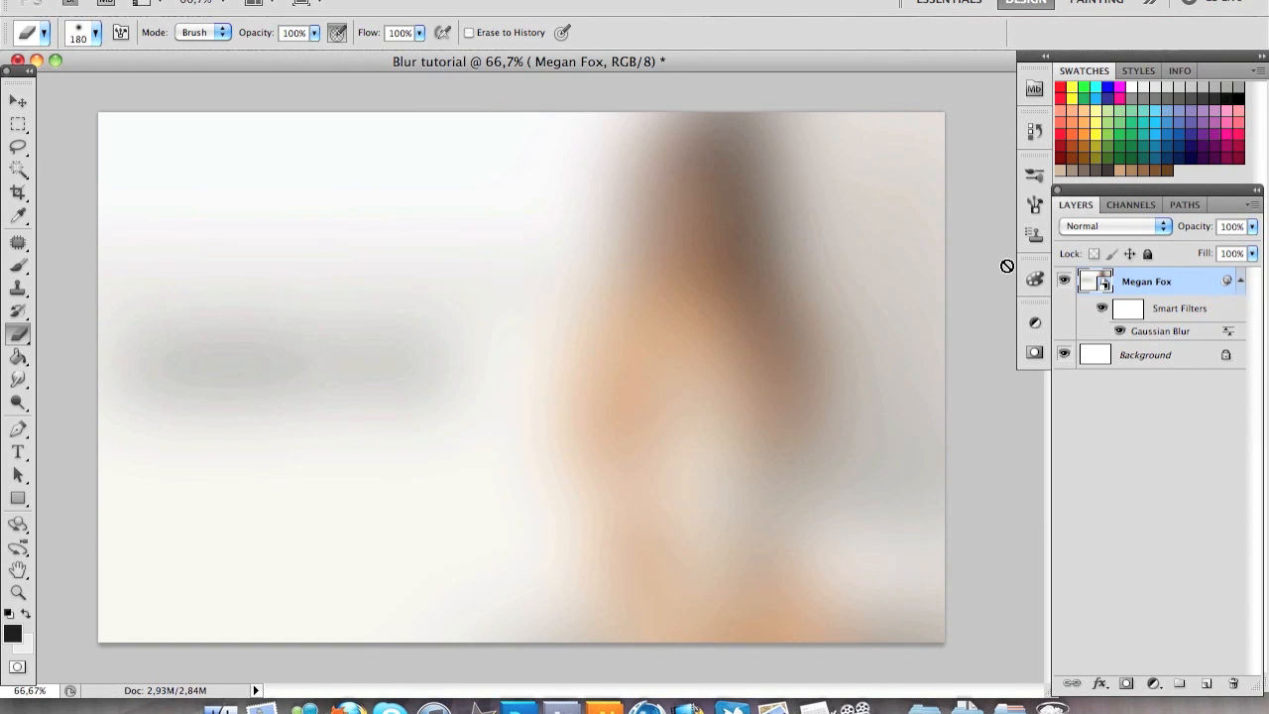
Erase the blur over the woman on the smart filter mask with the 180 px Eraser, undoing the stray stroke
{"action": "left_click", "coordinate": [1135, 310]}
{"action": "mouse_move", "coordinate": [674, 284]}
{"action": "left_mouse_down"}
{"action": "mouse_move", "coordinate": [725, 168]}
{"action": "mouse_move", "coordinate": [701, 373]}
{"action": "mouse_move", "coordinate": [624, 462]}
{"action": "mouse_move", "coordinate": [620, 523]}
{"action": "mouse_move", "coordinate": [644, 582]}
{"action": "left_mouse_up"}
{"action": "mouse_move", "coordinate": [720, 538]}
{"action": "left_mouse_down"}
{"action": "mouse_move", "coordinate": [731, 367]}
{"action": "mouse_move", "coordinate": [368, 264]}
{"action": "mouse_move", "coordinate": [102, 354]}
{"action": "mouse_move", "coordinate": [172, 373]}
{"action": "mouse_move", "coordinate": [394, 385]}
{"action": "left_mouse_up"}
{"action": "key", "text": "ctrl+z"}
{"action": "key", "text": "ctrl+z"}
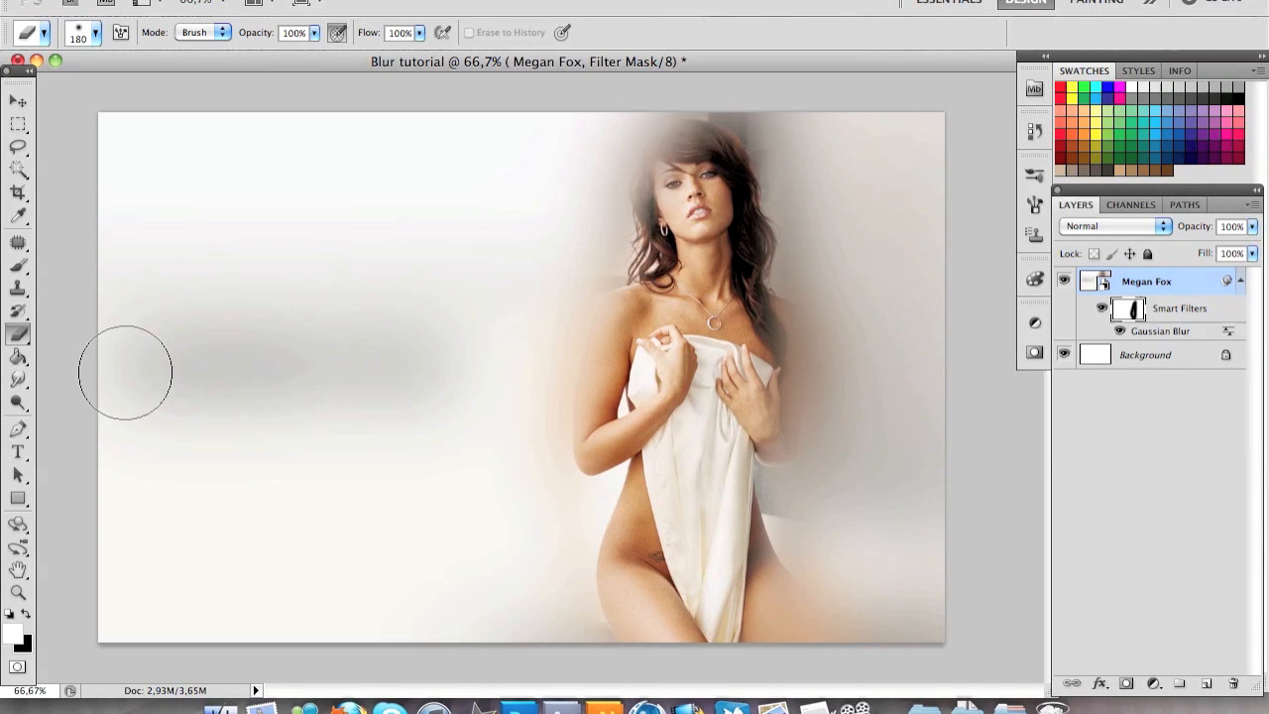
Erase the blur over the title text and the remaining blur along the woman's outline on the filter mask
{"action": "mouse_move", "coordinate": [187, 371]}
{"action": "left_mouse_down"}
{"action": "mouse_move", "coordinate": [346, 385]}
{"action": "mouse_move", "coordinate": [386, 373]}
{"action": "left_mouse_up"}
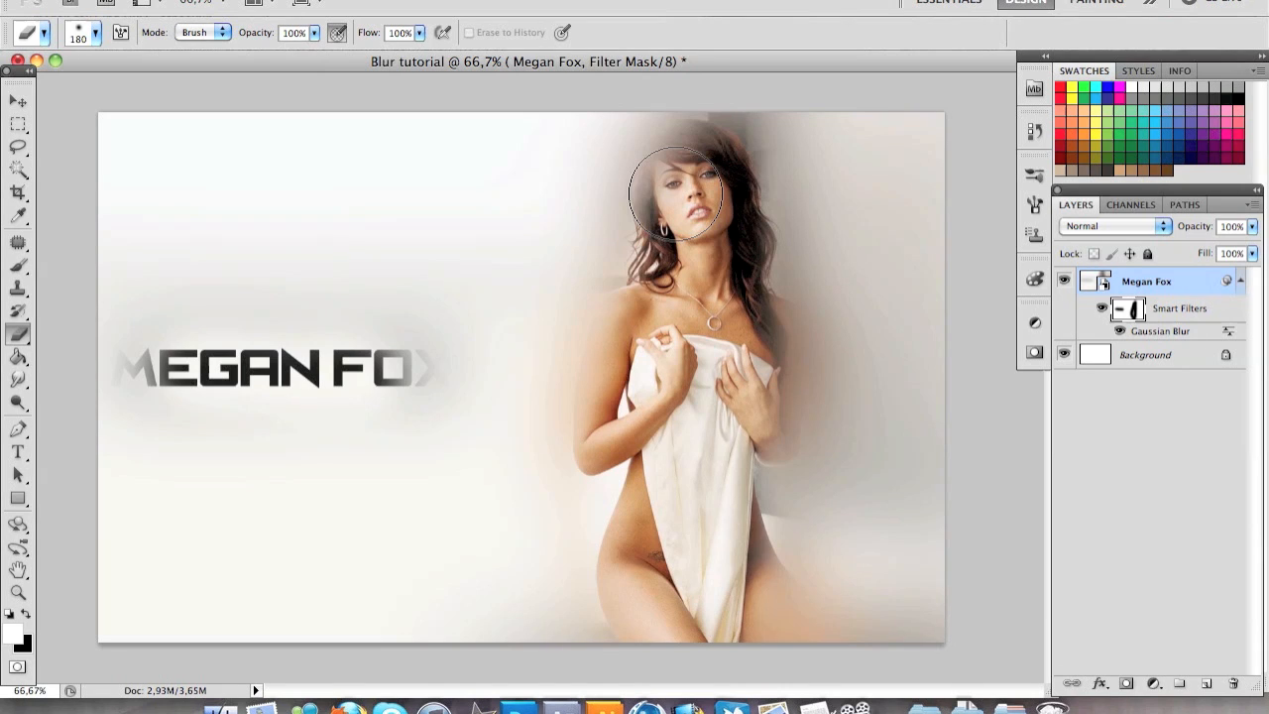
{"action": "mouse_move", "coordinate": [676, 194]}
{"action": "left_mouse_down"}
{"action": "mouse_move", "coordinate": [672, 178]}
{"action": "mouse_move", "coordinate": [608, 538]}
{"action": "left_mouse_up"}
{"action": "mouse_move", "coordinate": [649, 632]}
{"action": "left_mouse_down"}
{"action": "mouse_move", "coordinate": [773, 540]}
{"action": "mouse_move", "coordinate": [751, 297]}
{"action": "mouse_move", "coordinate": [682, 136]}
{"action": "mouse_move", "coordinate": [710, 139]}
{"action": "mouse_move", "coordinate": [684, 128]}
{"action": "mouse_move", "coordinate": [691, 173]}
{"action": "left_mouse_up"}
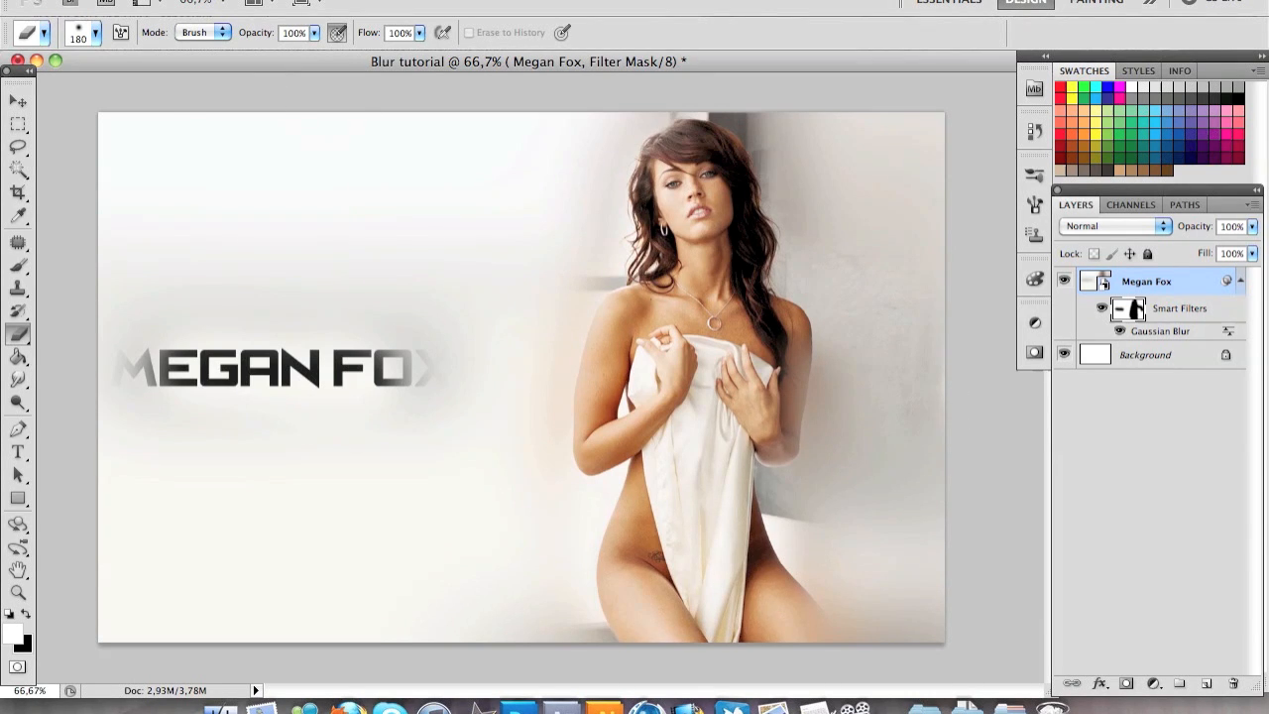
Start saving the document with Save As
{"action": "left_click", "coordinate": [161, 1]}
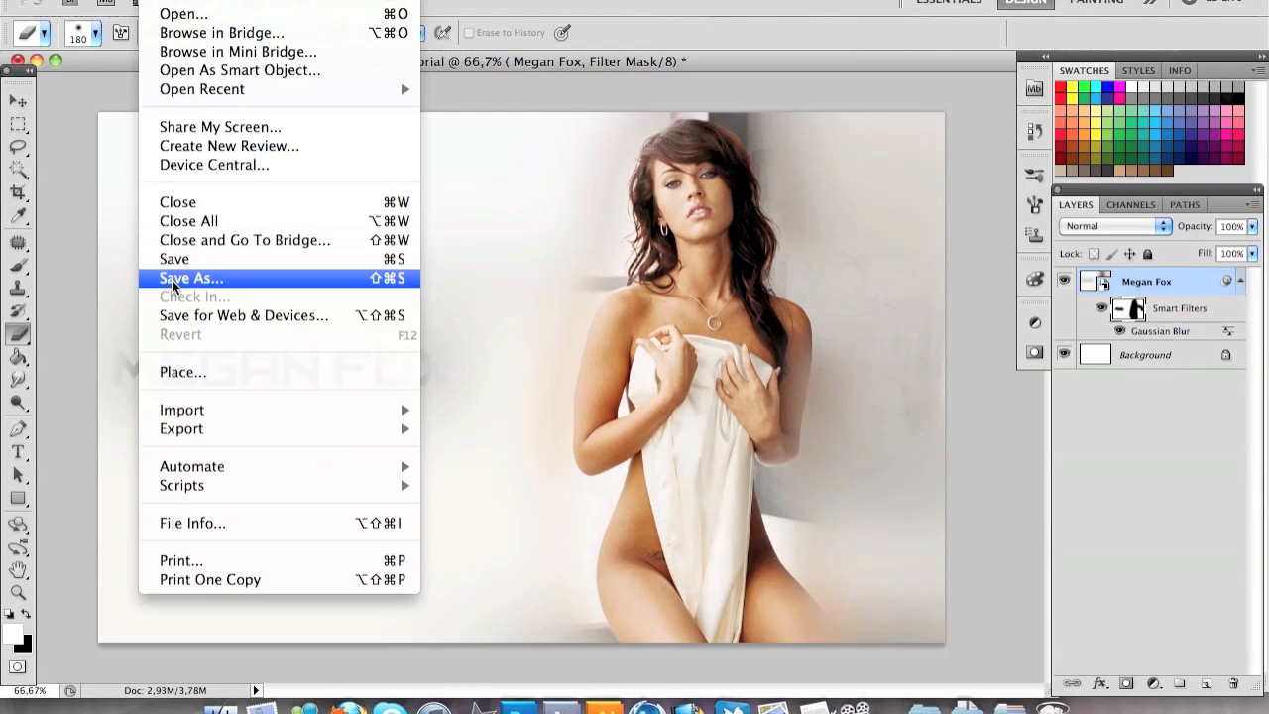